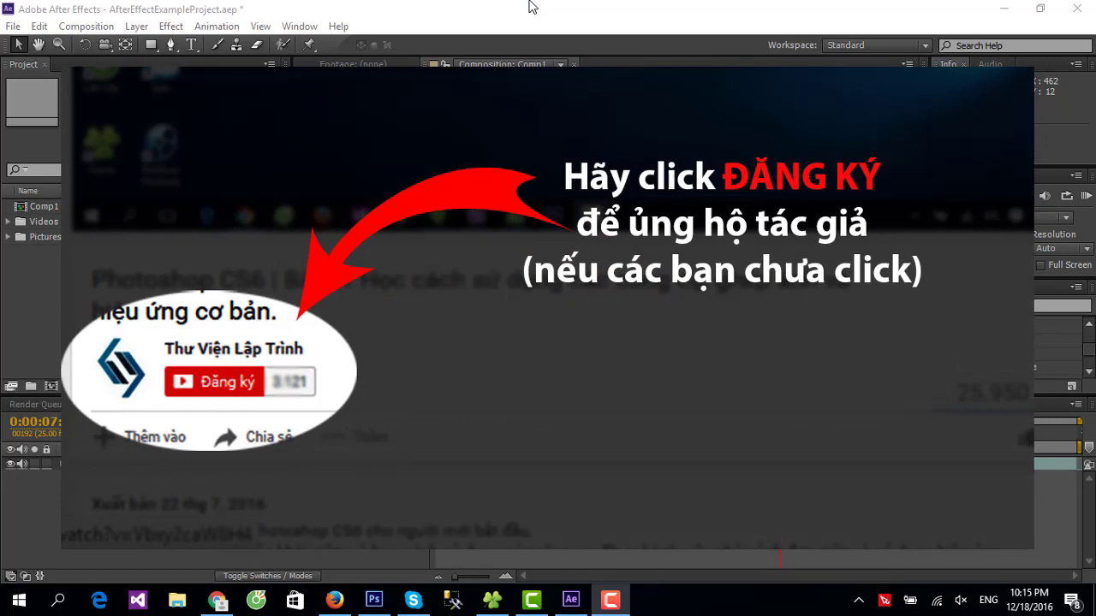
Bring After Effects forward and select the flower video layer in the Timeline.
left_click(531, 7)
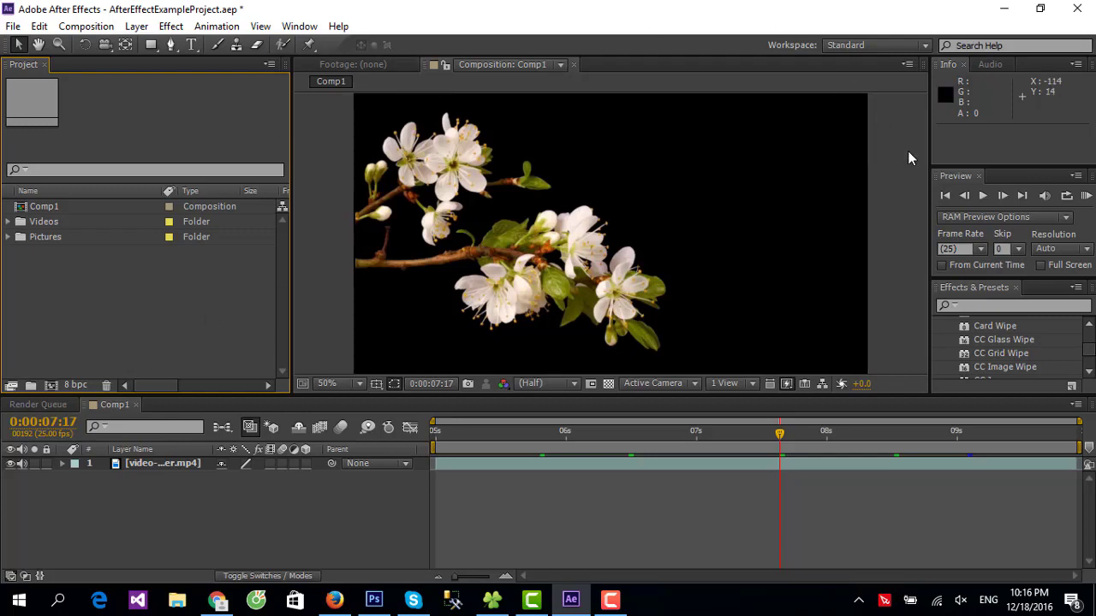
left_click(532, 248)
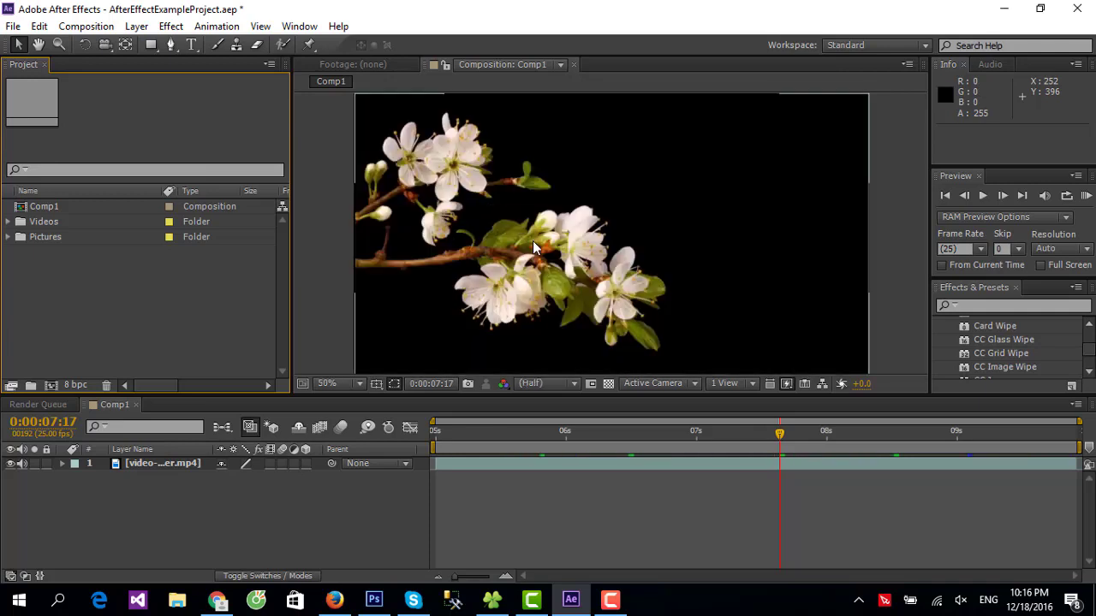
left_click(321, 257)
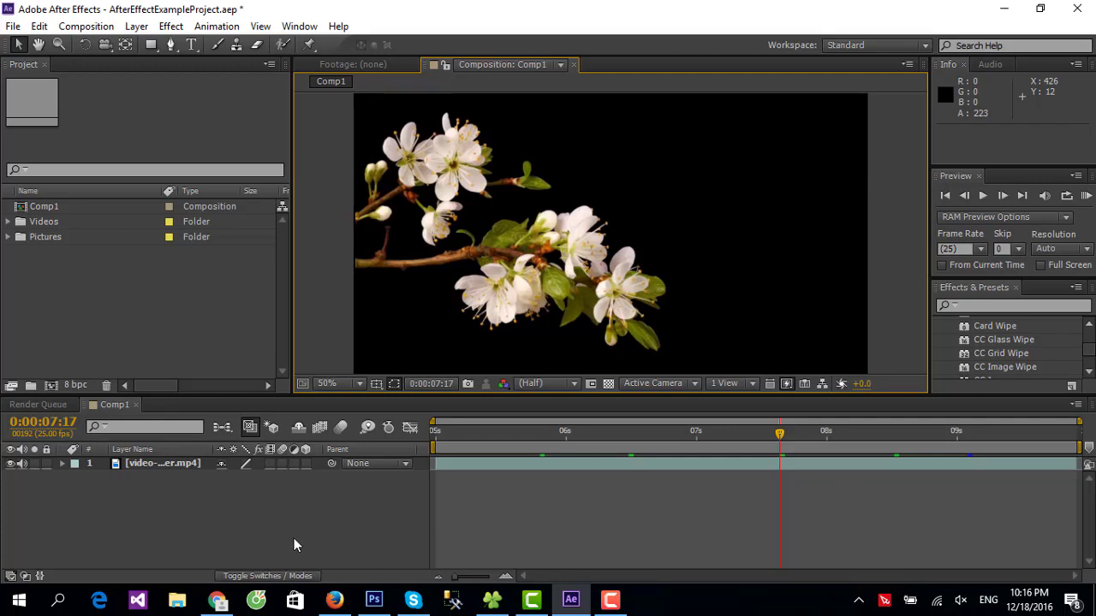
left_click(155, 465)
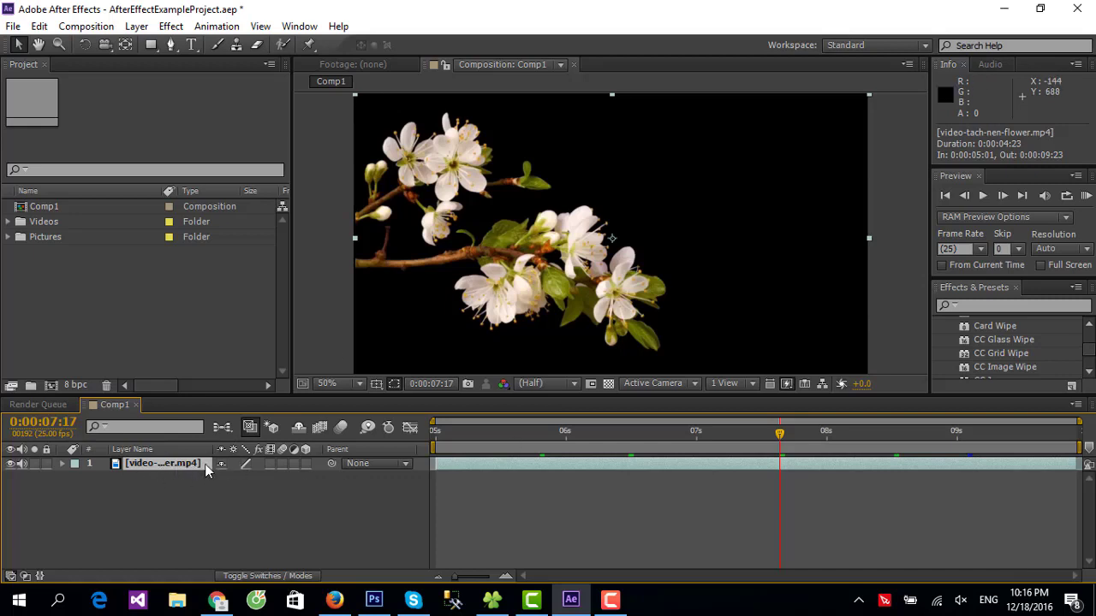
Show the Color Correction effects, Auto Color to Vibrance, in the Effect menu.
left_click(171, 27)
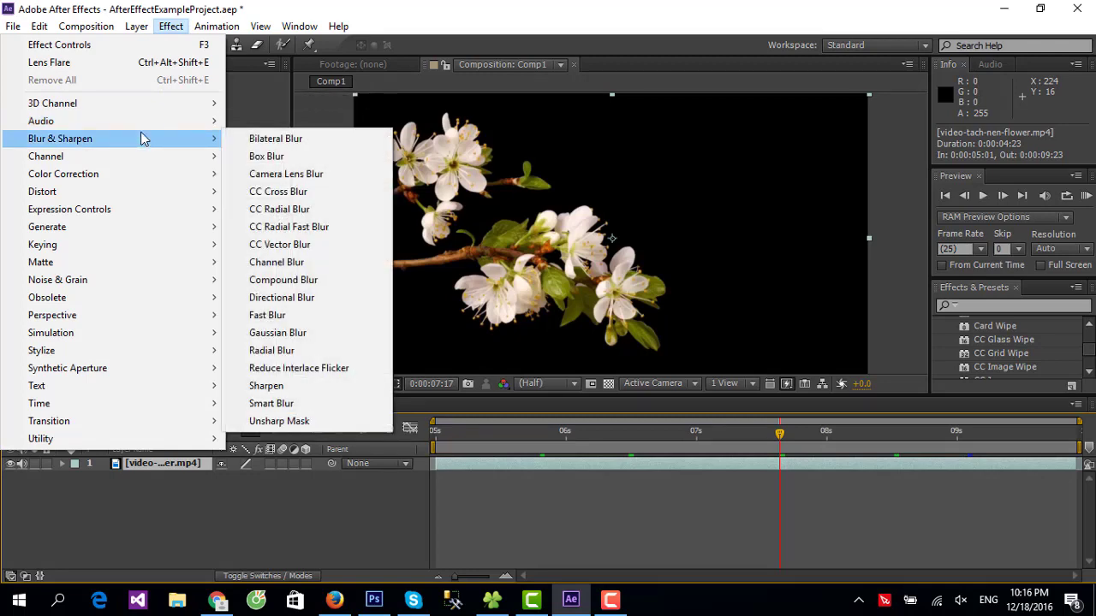
mouse_move(137, 157)
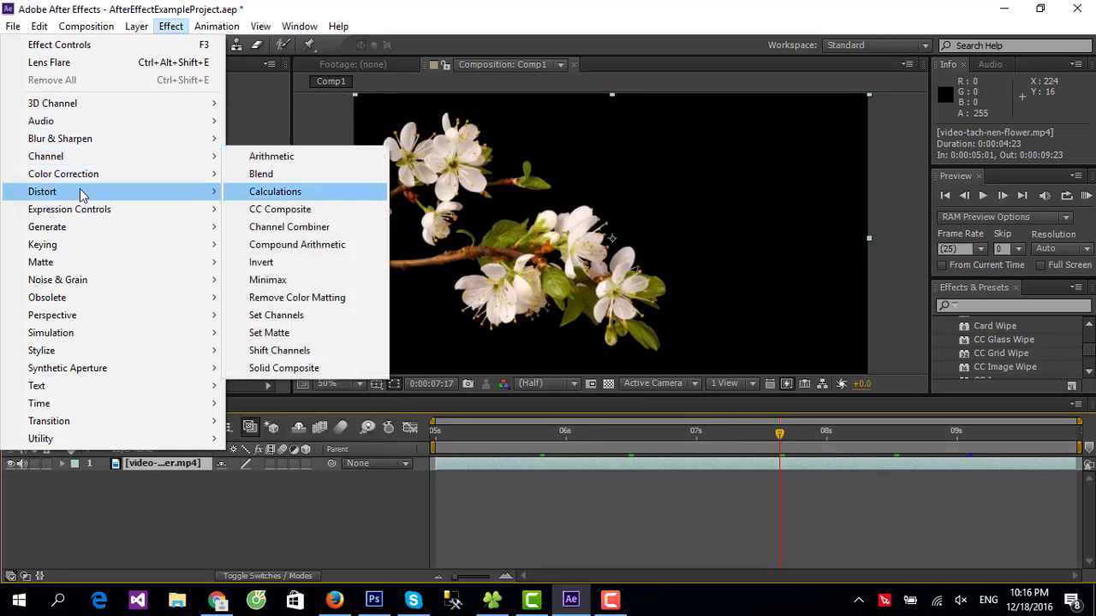
mouse_move(116, 238)
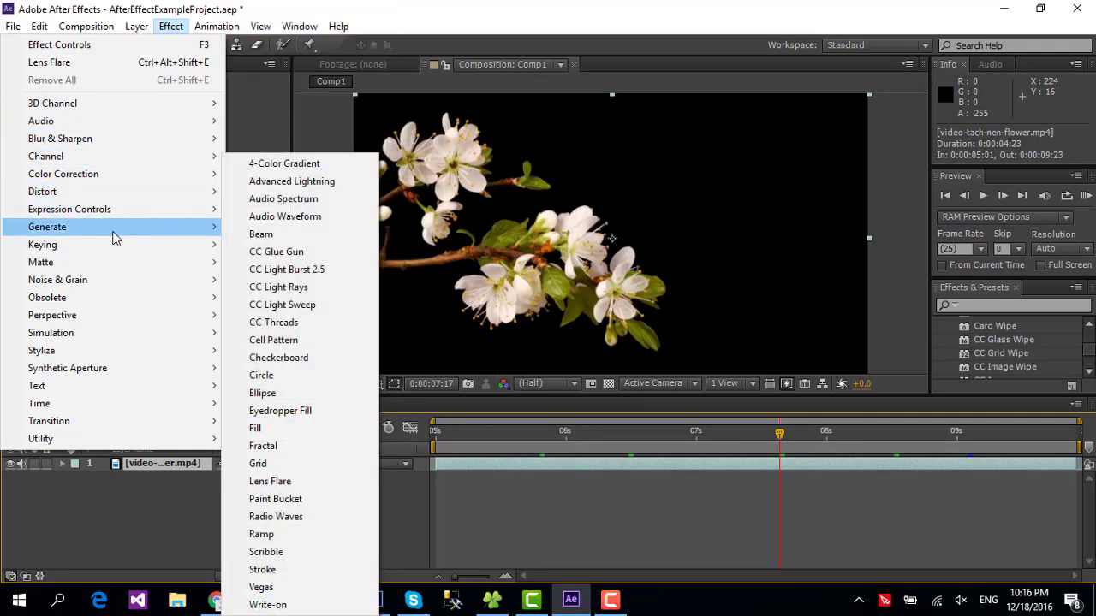
mouse_move(156, 108)
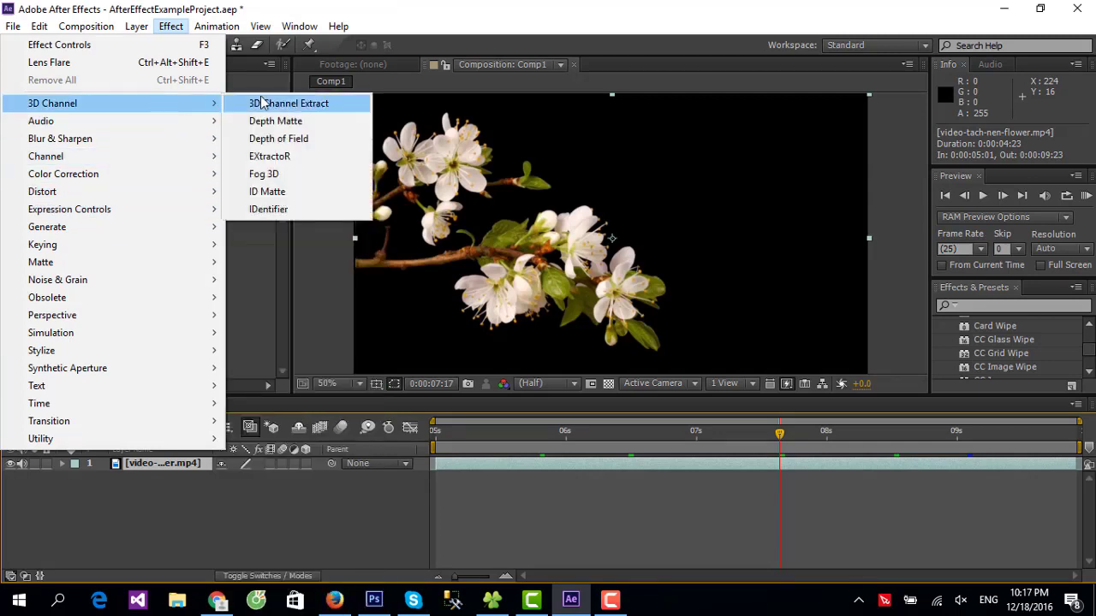
mouse_move(83, 156)
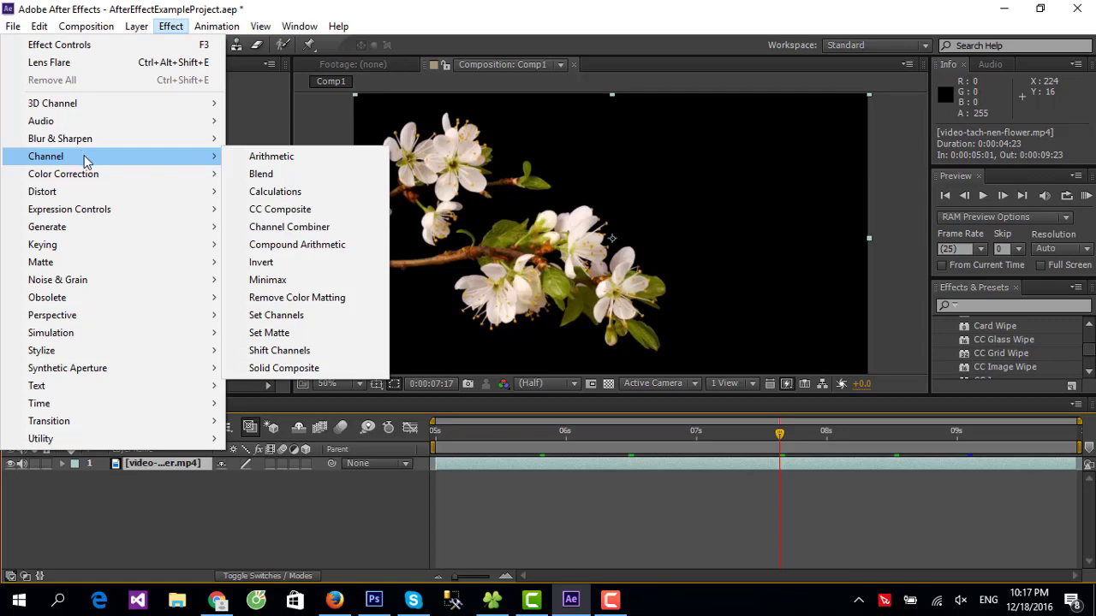
mouse_move(96, 176)
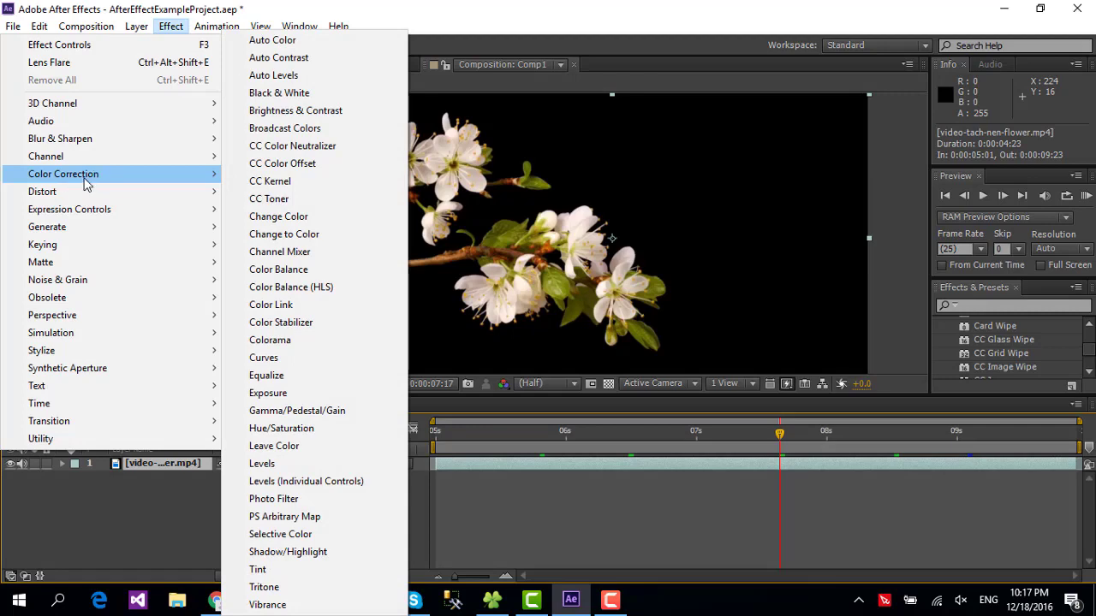
Apply Color Balance to the flower layer and expand its nine balances, all at 0.0.
left_click(299, 272)
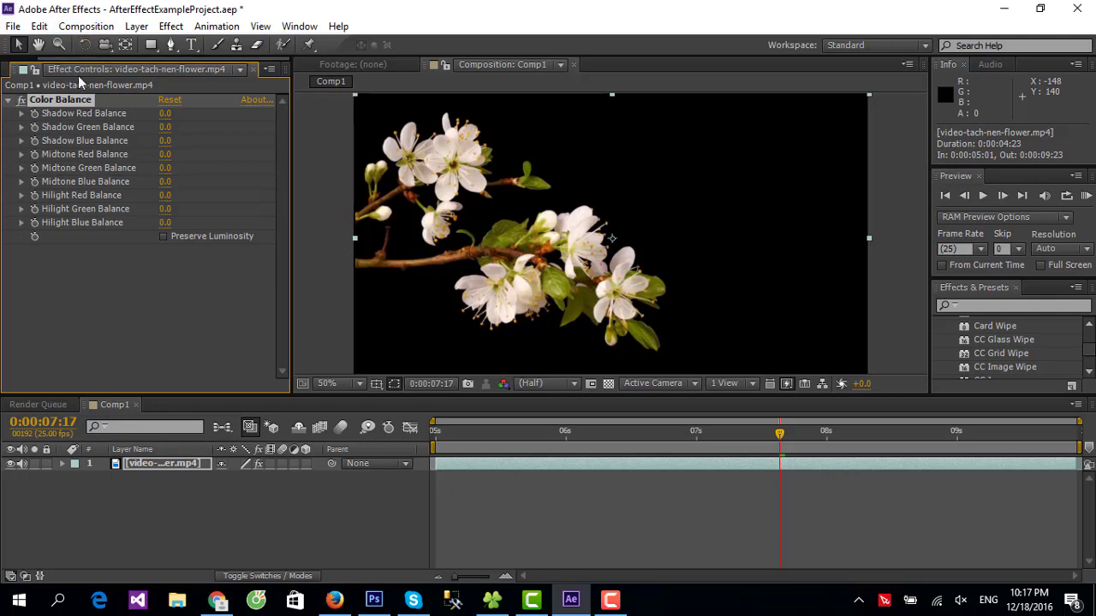
left_click(10, 100)
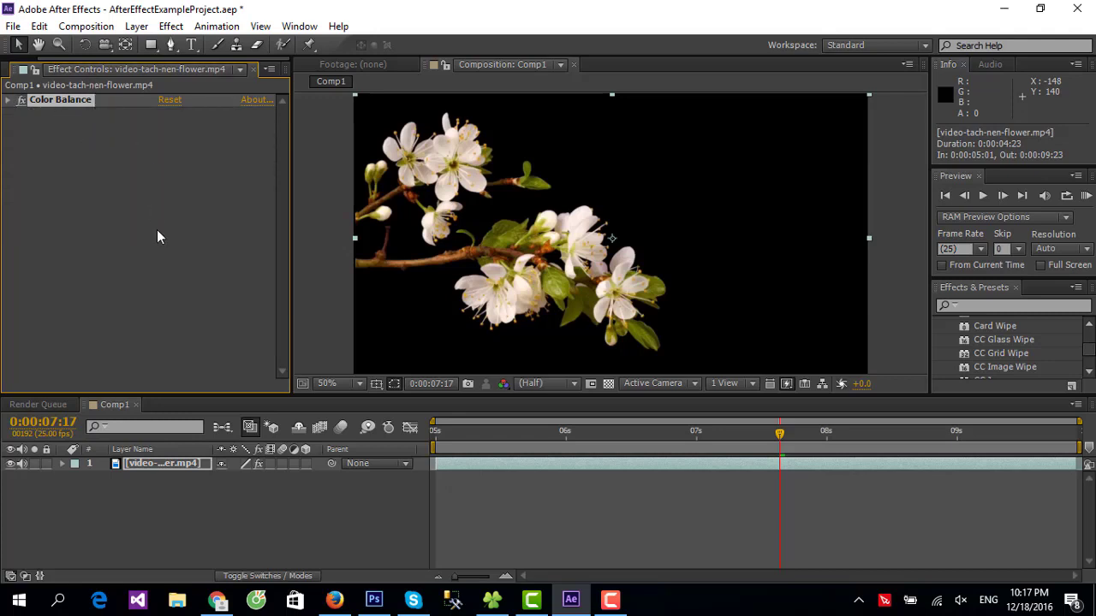
left_click(146, 465)
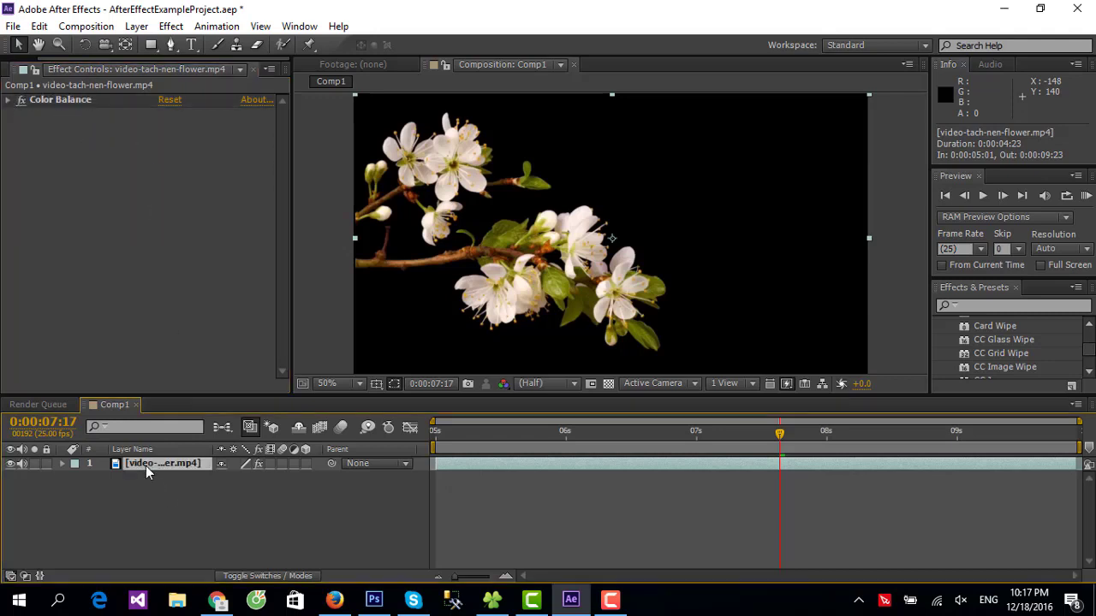
left_click(72, 66)
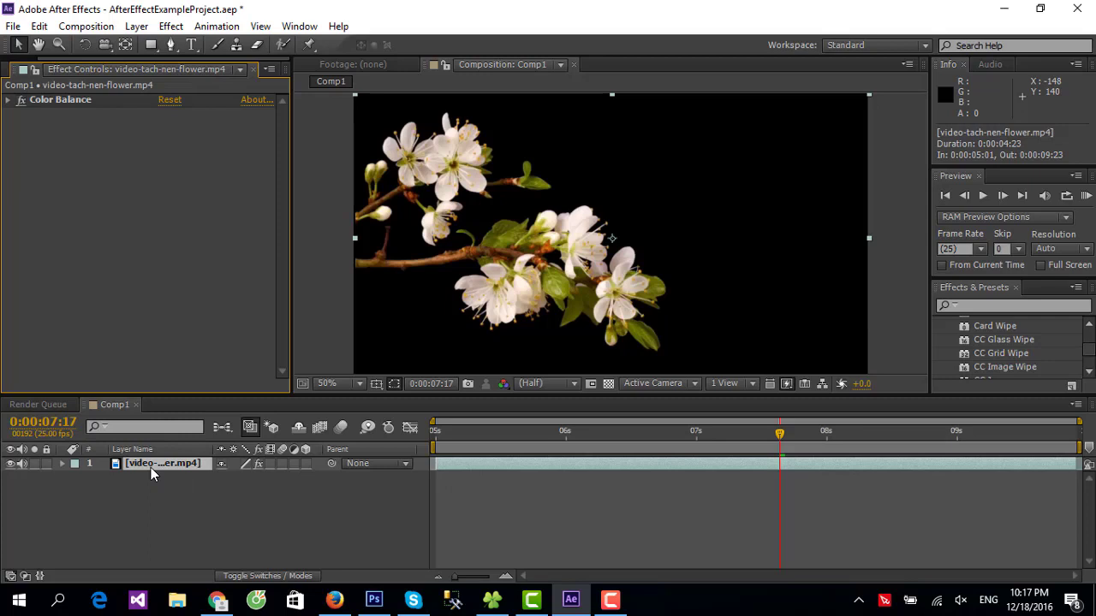
left_click(8, 100)
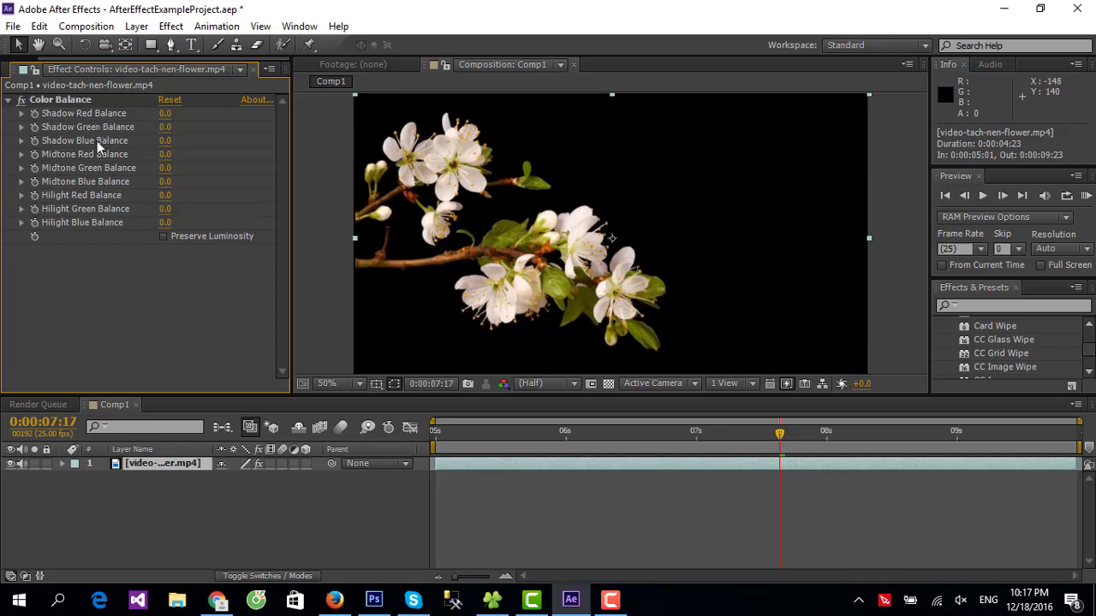
Set Color Balance Shadow Red to 27, Midtone Green to 68 and Hilight Red to -100.
mouse_move(161, 118)
left_mouse_down()
mouse_move(140, 113)
mouse_move(219, 118)
left_mouse_up()
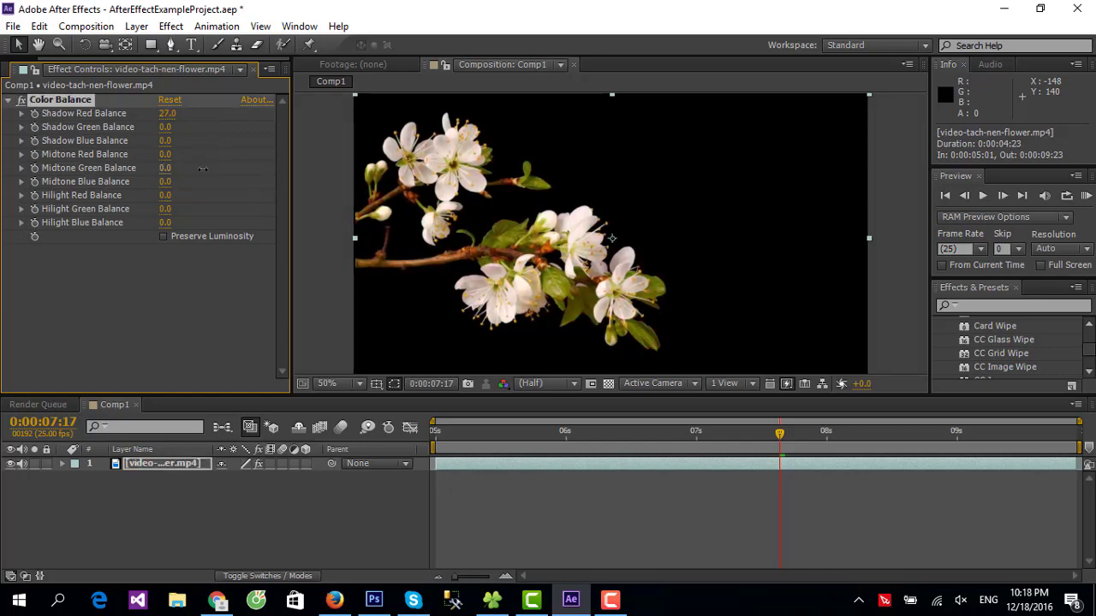
mouse_move(164, 167)
left_mouse_down()
mouse_move(139, 171)
mouse_move(156, 177)
left_mouse_up()
left_click(110, 322)
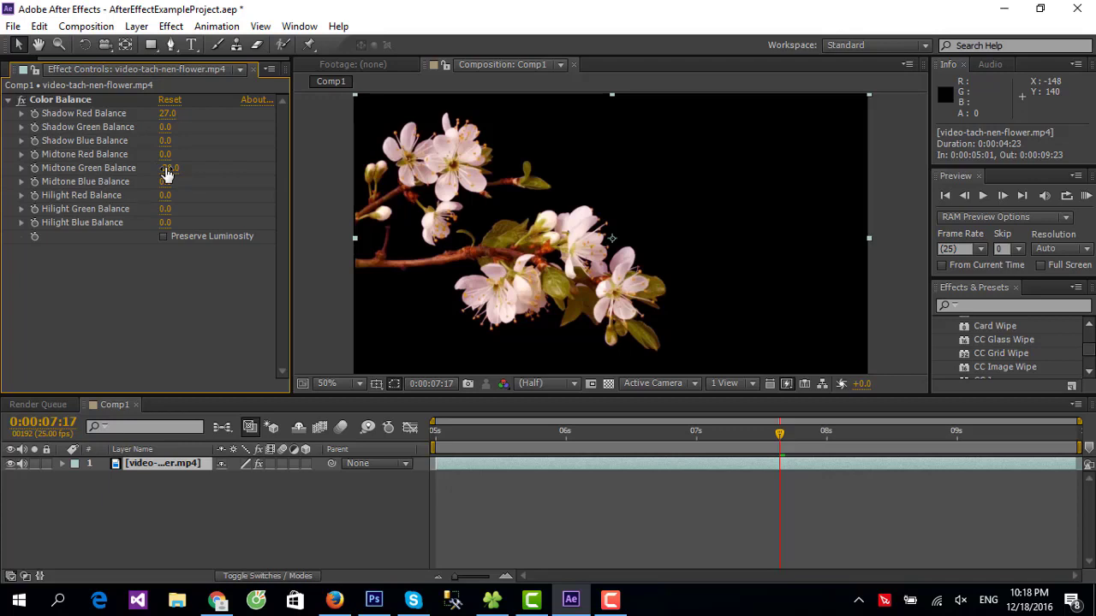
mouse_move(167, 173)
left_mouse_down()
mouse_move(183, 197)
mouse_move(101, 208)
left_mouse_up()
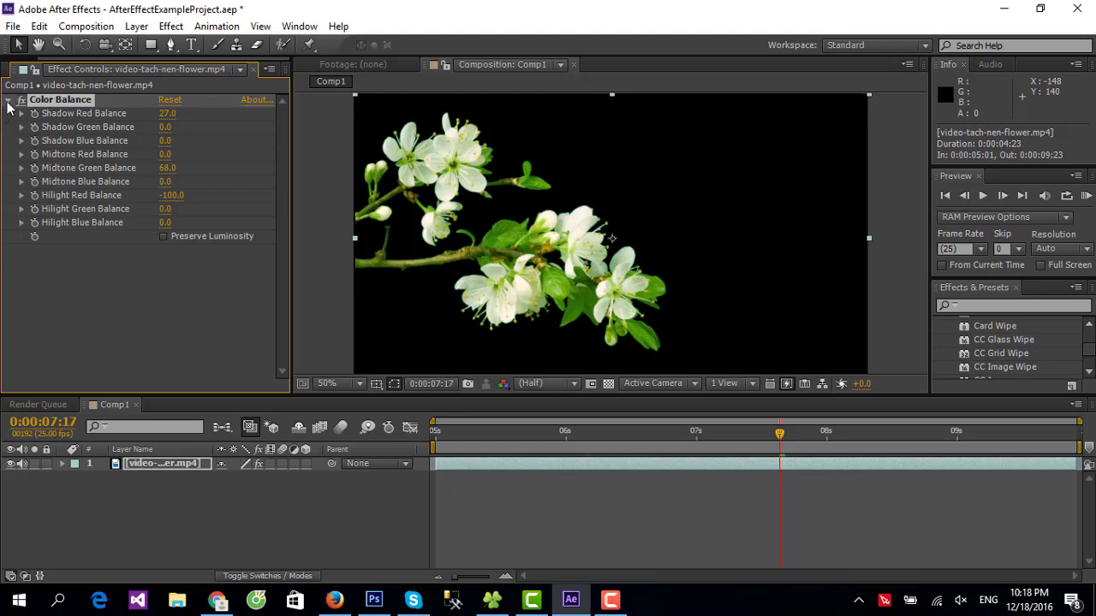
Collapse the Color Balance effect and make the flower video layer active again.
left_click(8, 101)
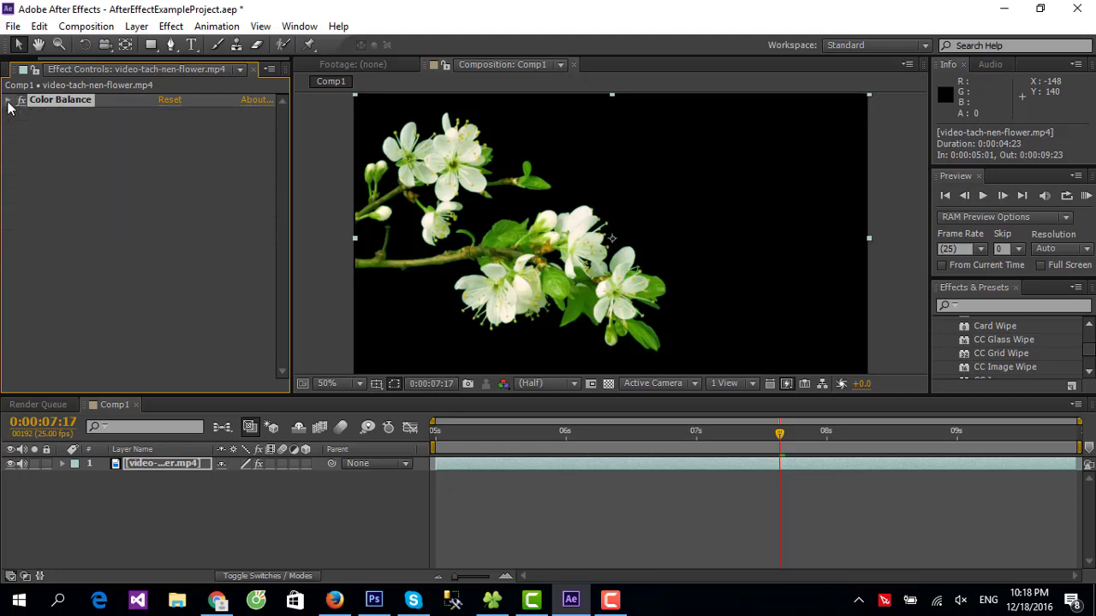
left_click(150, 466)
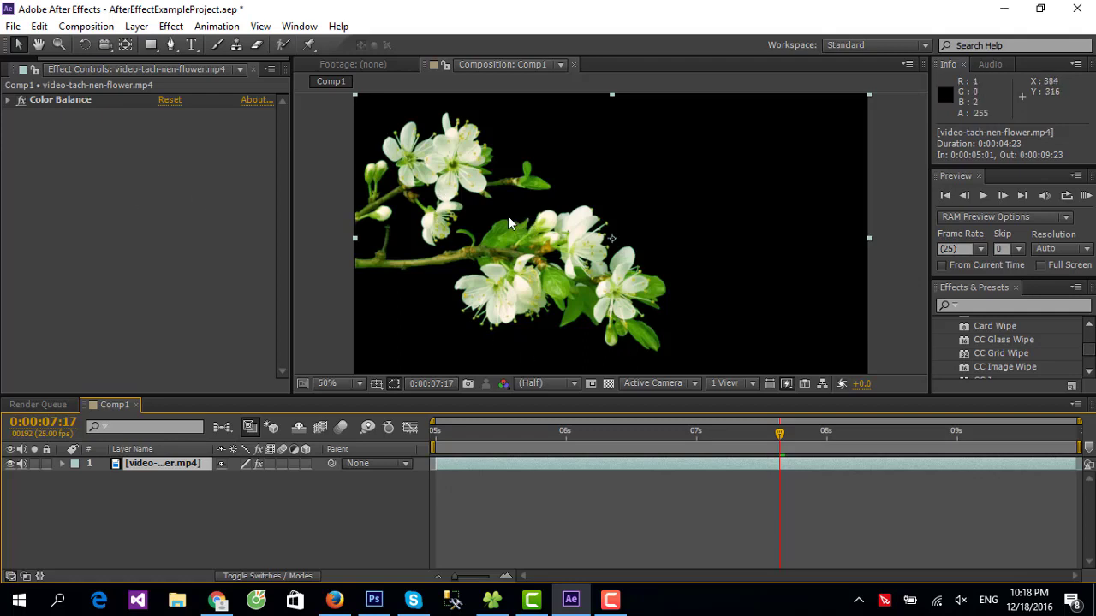
left_click(62, 100)
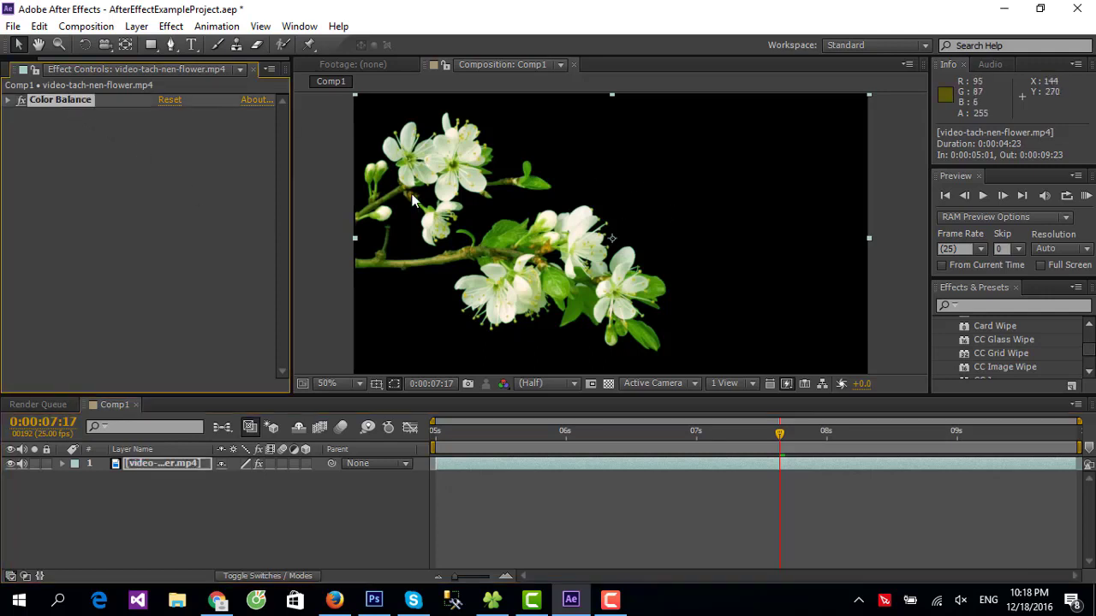
left_click(113, 213)
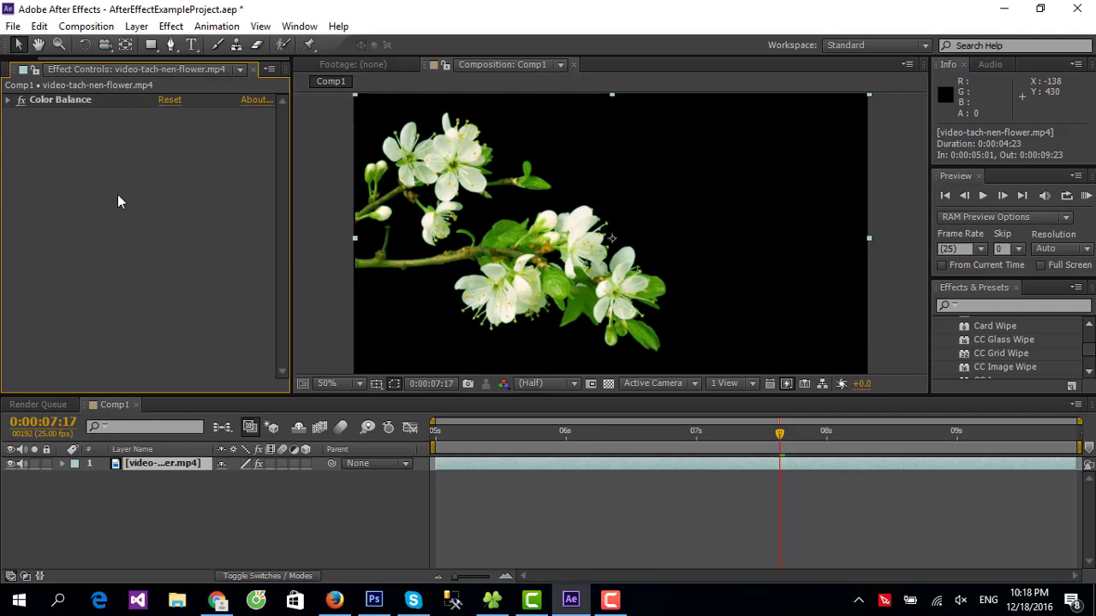
left_click(155, 462)
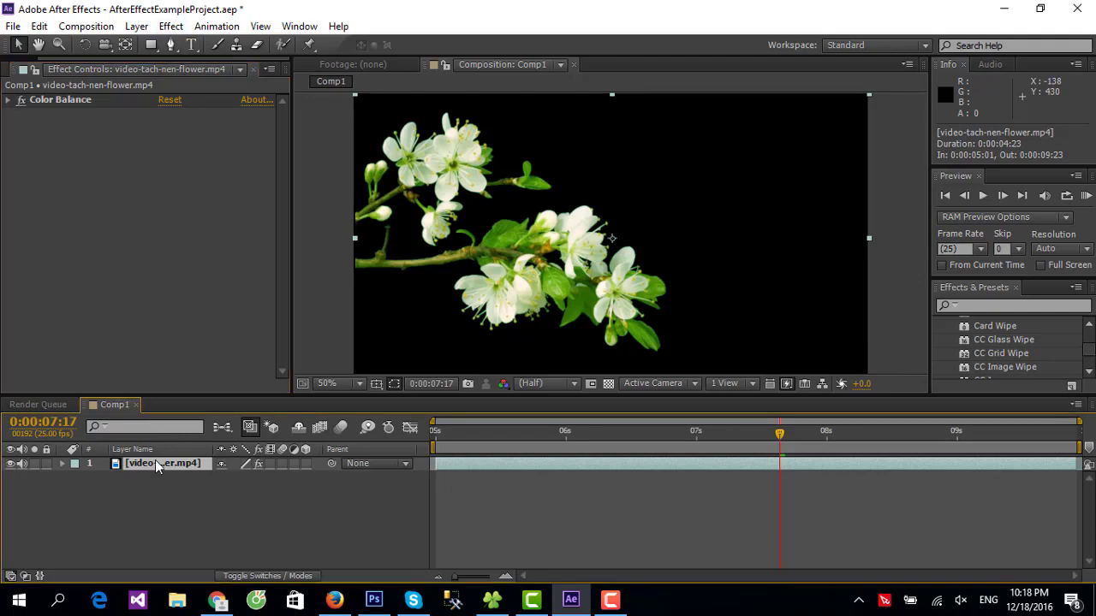
Apply the Obsolete > Lightning effect to the flower video layer.
left_click(171, 26)
mouse_move(93, 178)
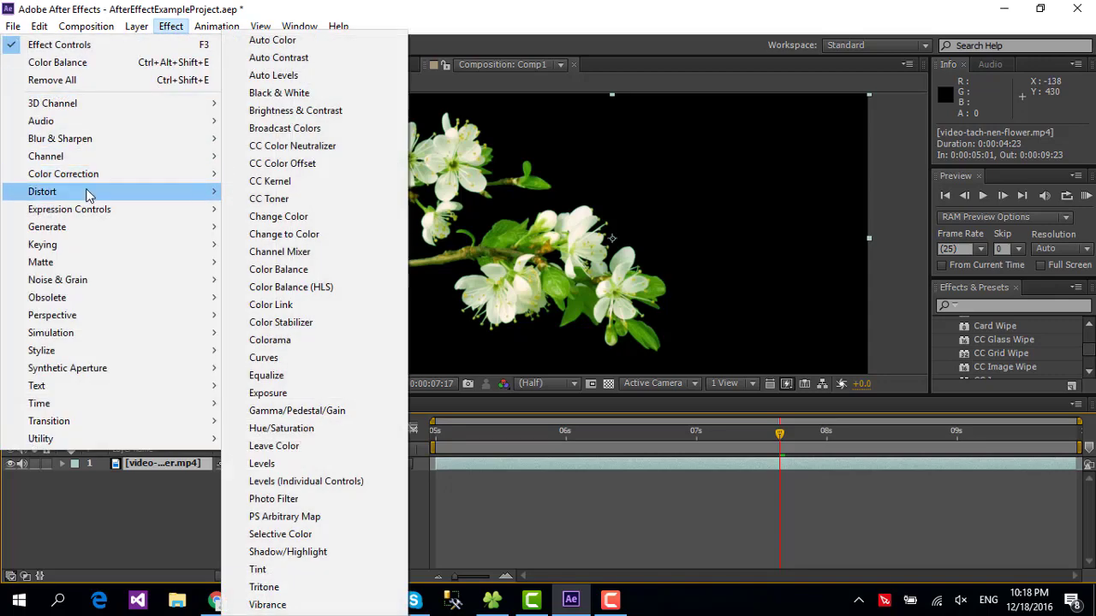
mouse_move(93, 358)
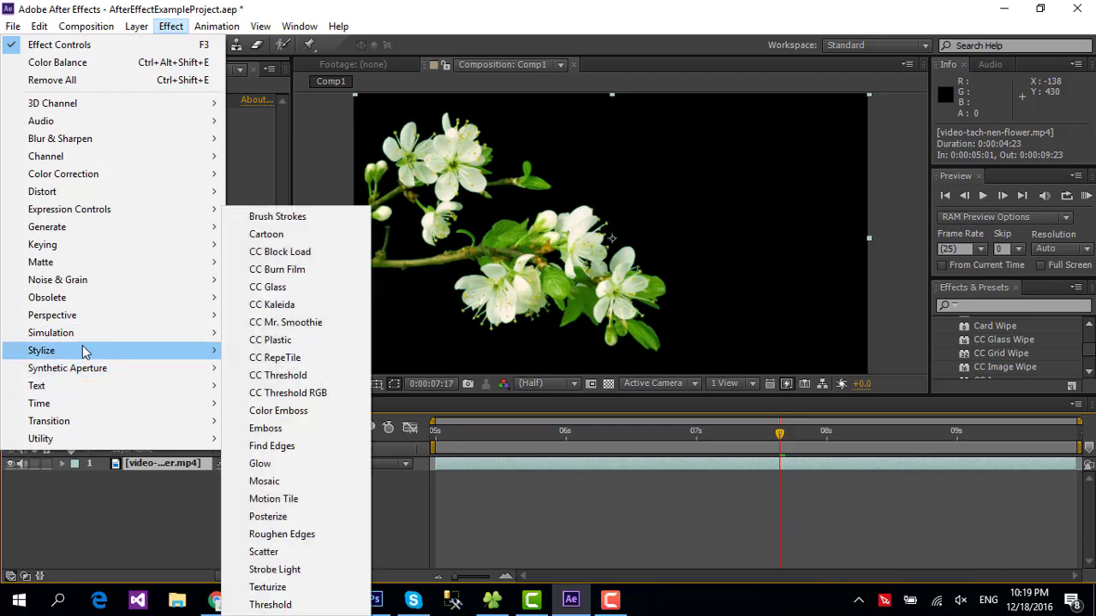
mouse_move(96, 370)
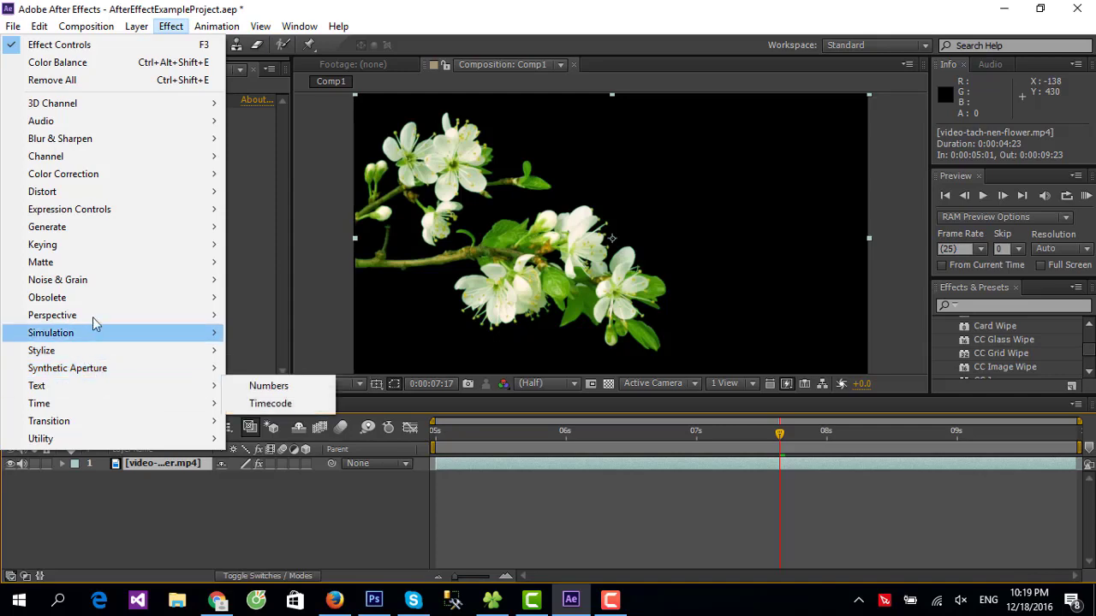
mouse_move(97, 320)
mouse_move(109, 297)
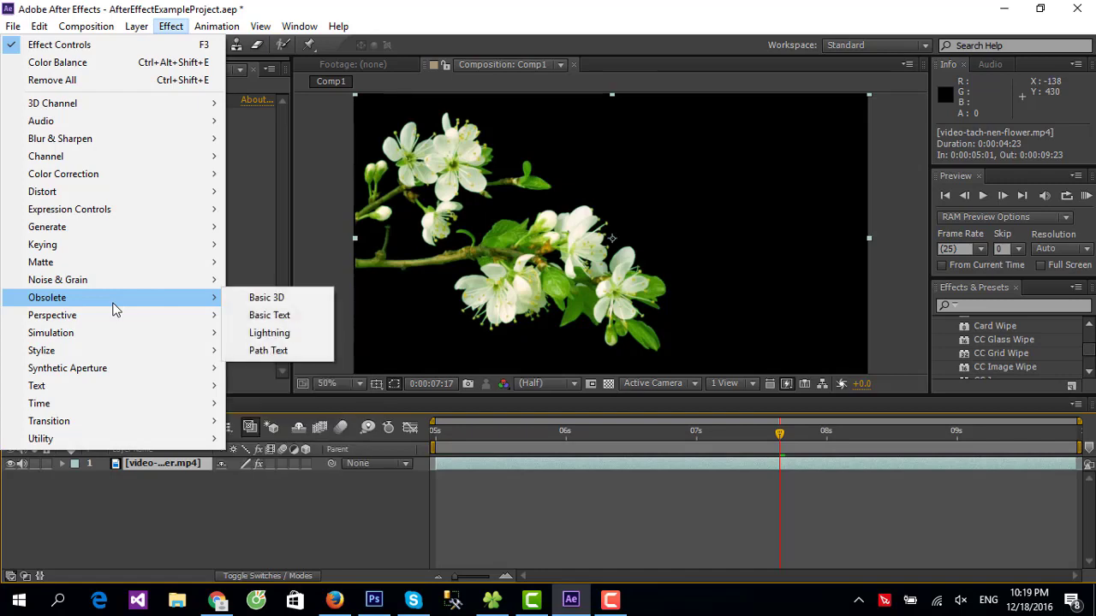
left_click(285, 335)
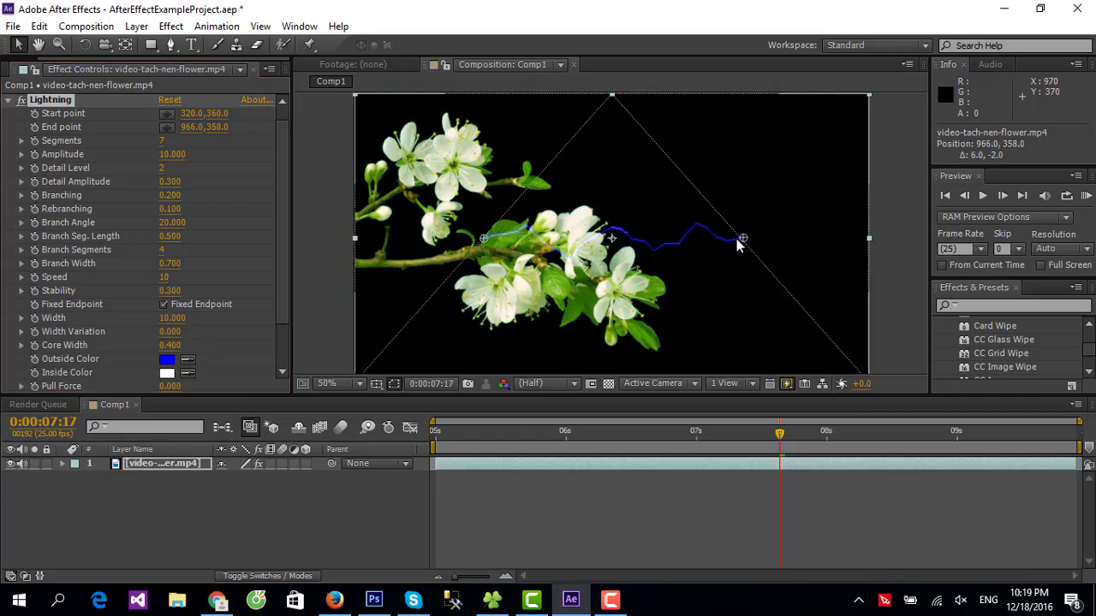
Run the lightning from the branch at 386, 330 to 1248, -4 and preview it.
mouse_move(741, 239)
left_mouse_down()
mouse_move(823, 203)
mouse_move(859, 91)
left_mouse_up()
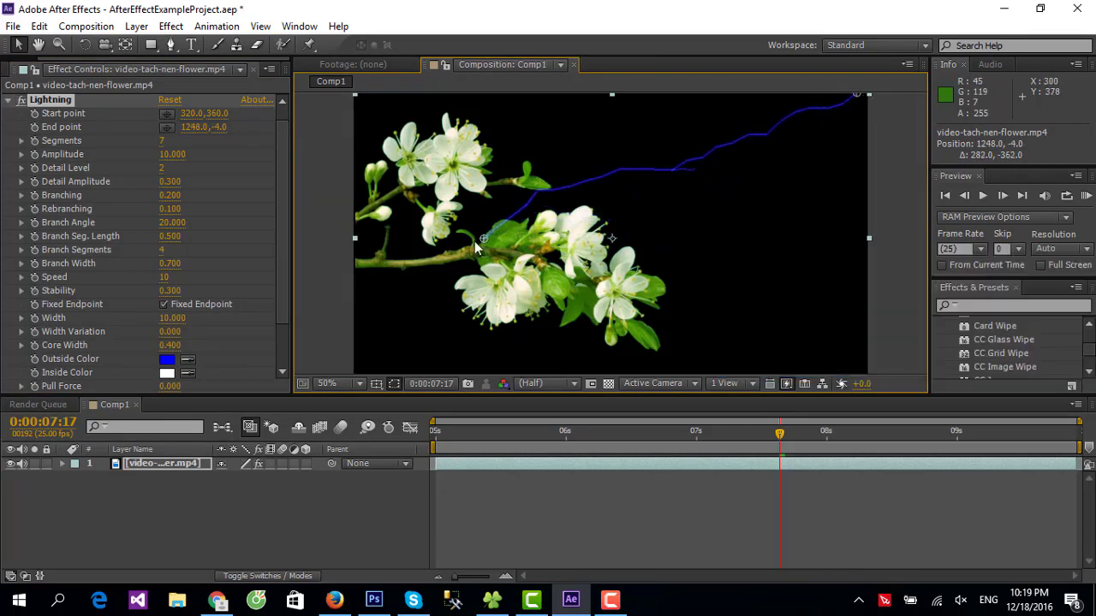
mouse_move(483, 239)
left_mouse_down()
mouse_move(590, 225)
mouse_move(527, 284)
mouse_move(508, 224)
left_mouse_up()
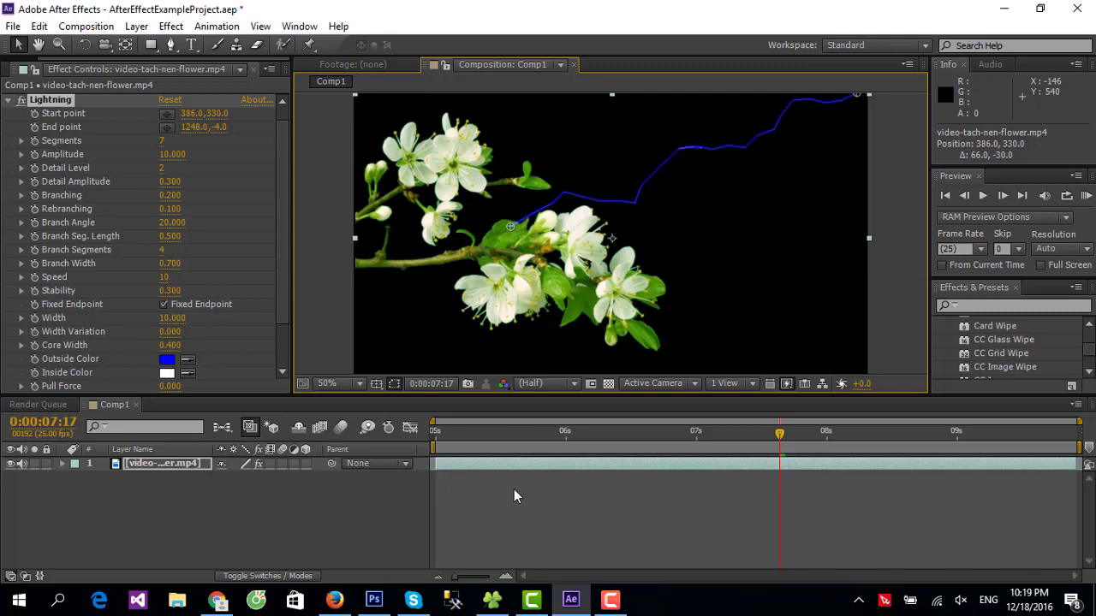
key("space")
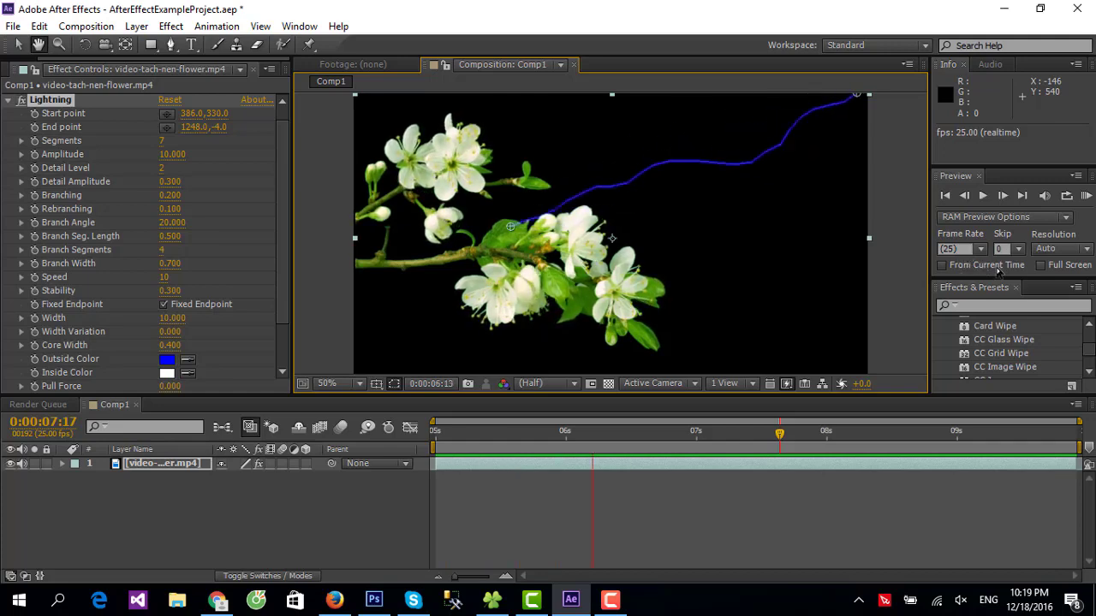
left_click(1084, 250)
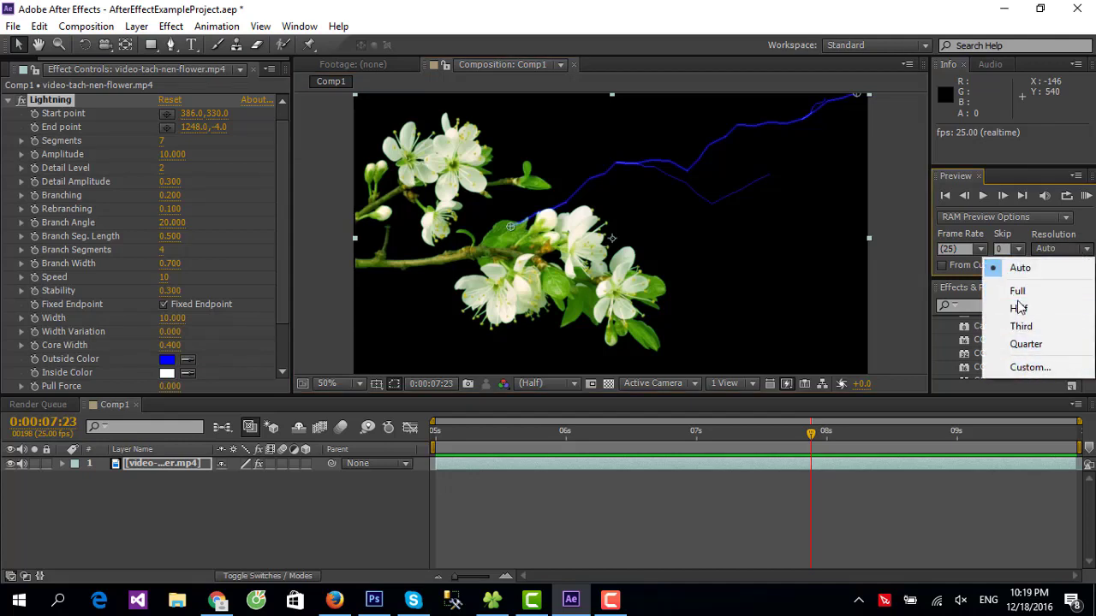
left_click(904, 197)
left_click(904, 197)
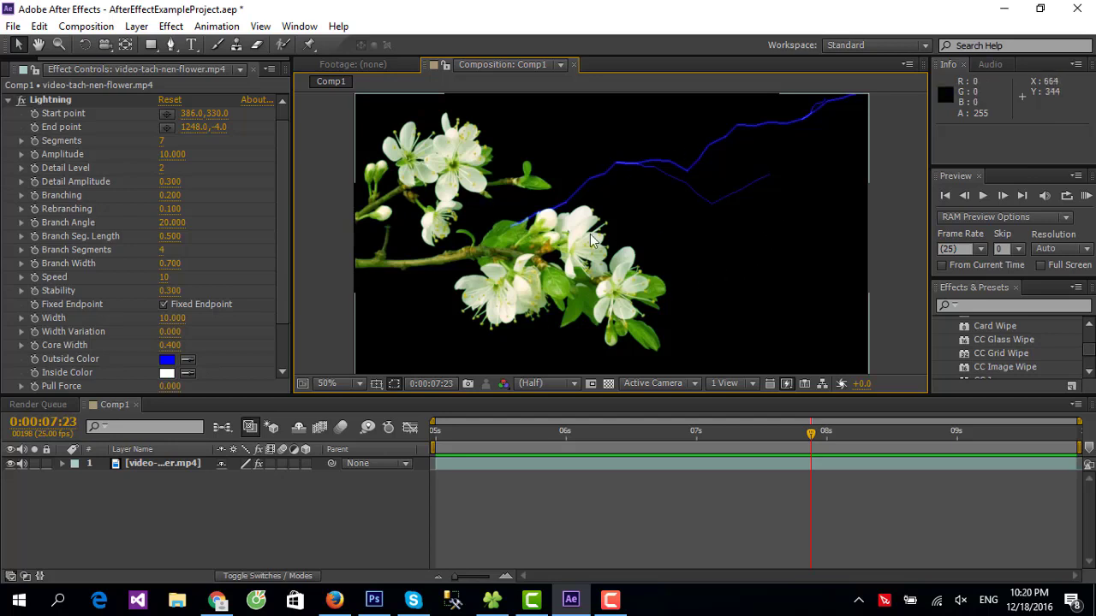
key("space")
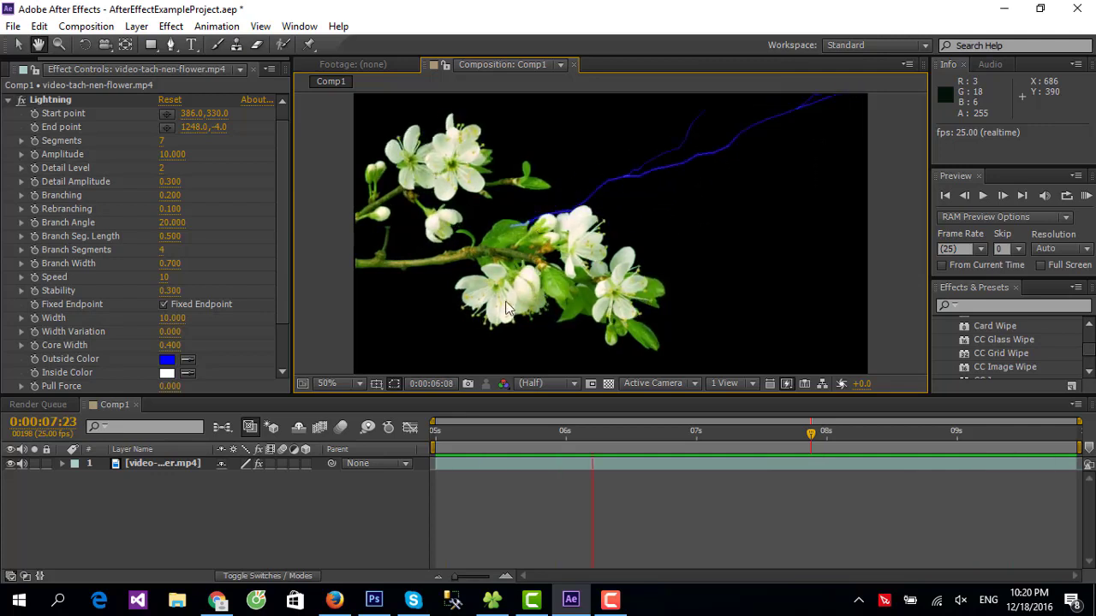
key("space")
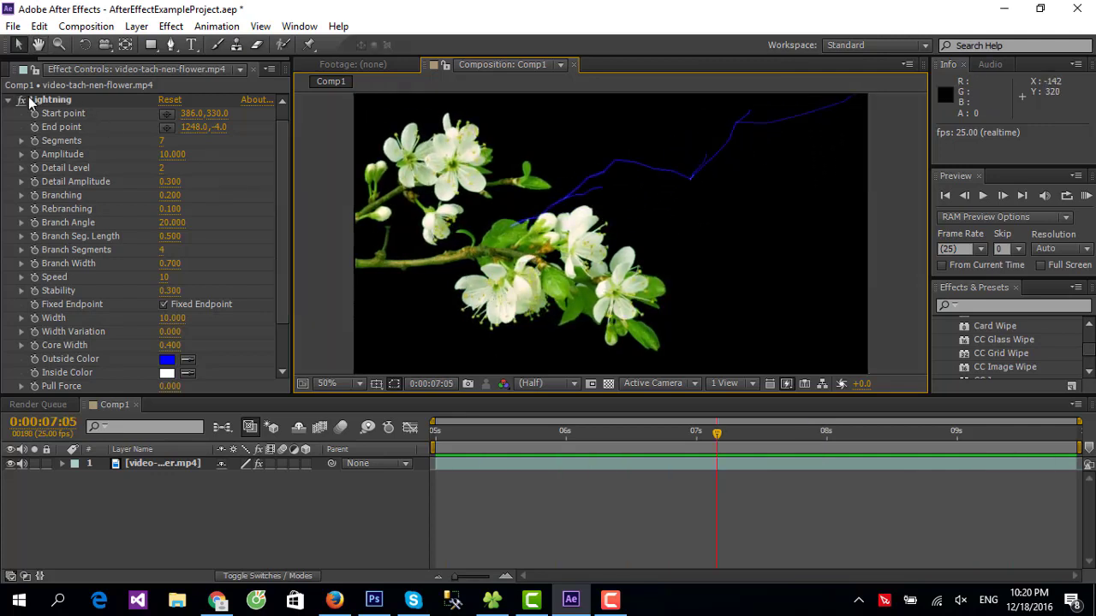
left_click(20, 105)
left_click(9, 100)
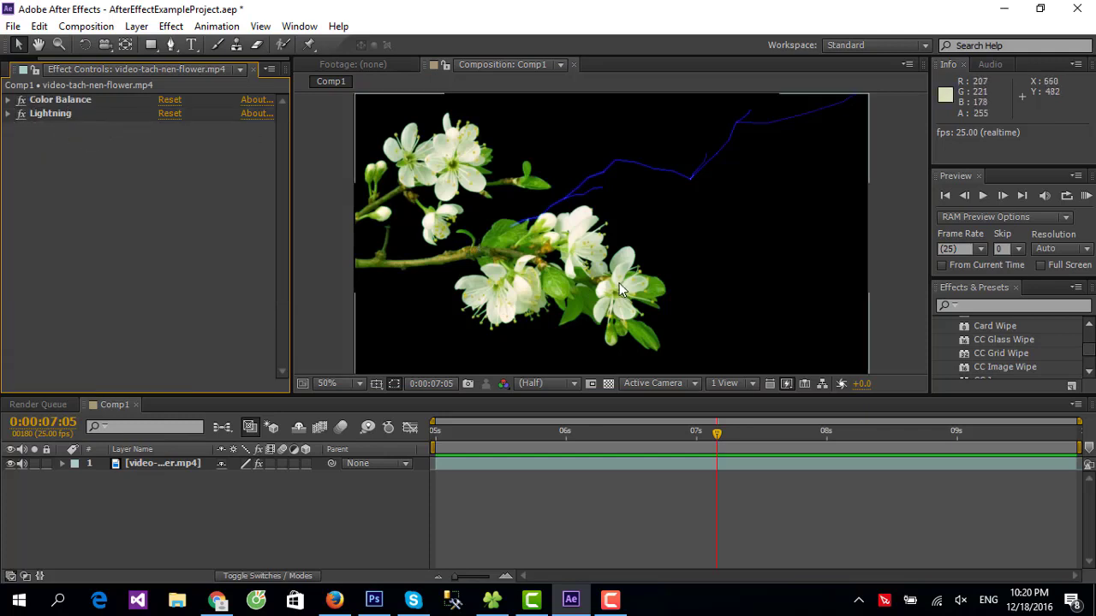
left_click(671, 183)
Set Lightning Branch Angle to 30.7 and Rebranching to 1.0, then preview the forks.
left_click(9, 114)
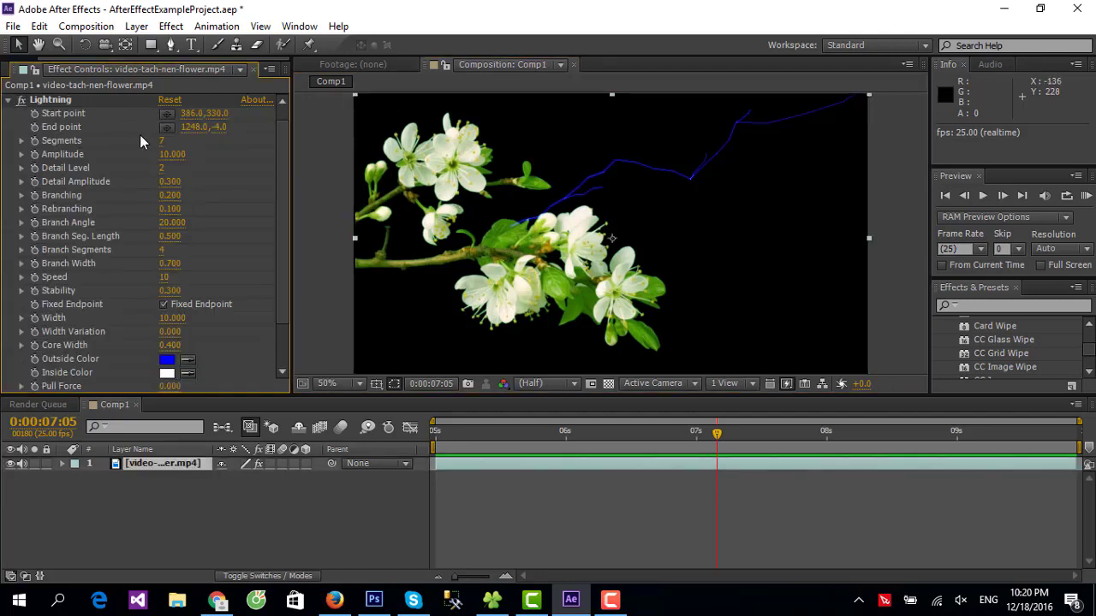
scroll(199, 185, "down", 3)
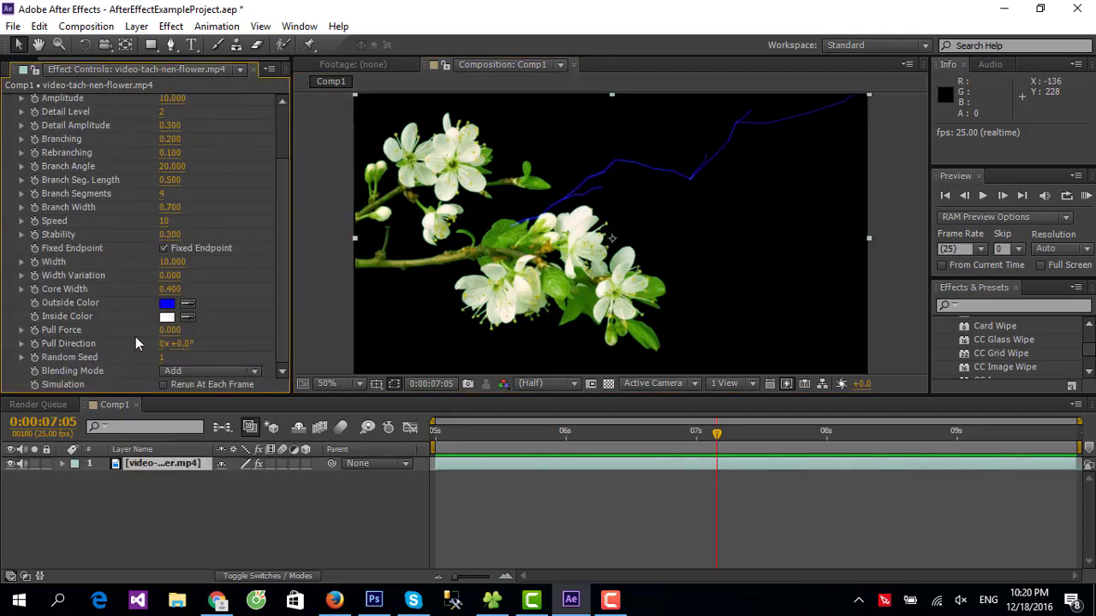
scroll(155, 332, "up", 4)
left_click_drag(171, 236, 218, 242)
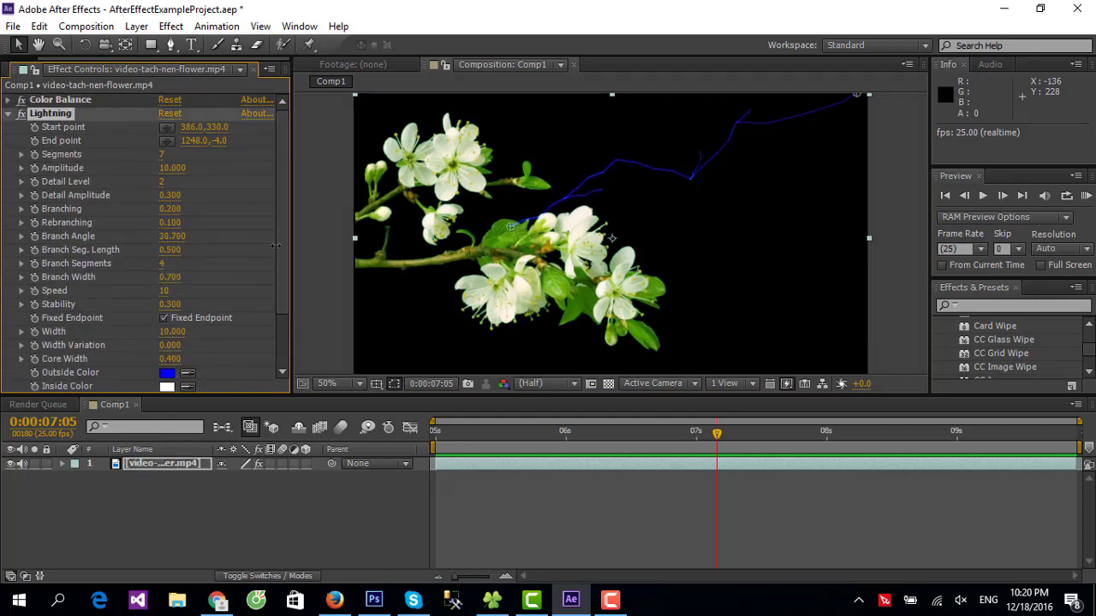
left_click_drag(169, 223, 263, 220)
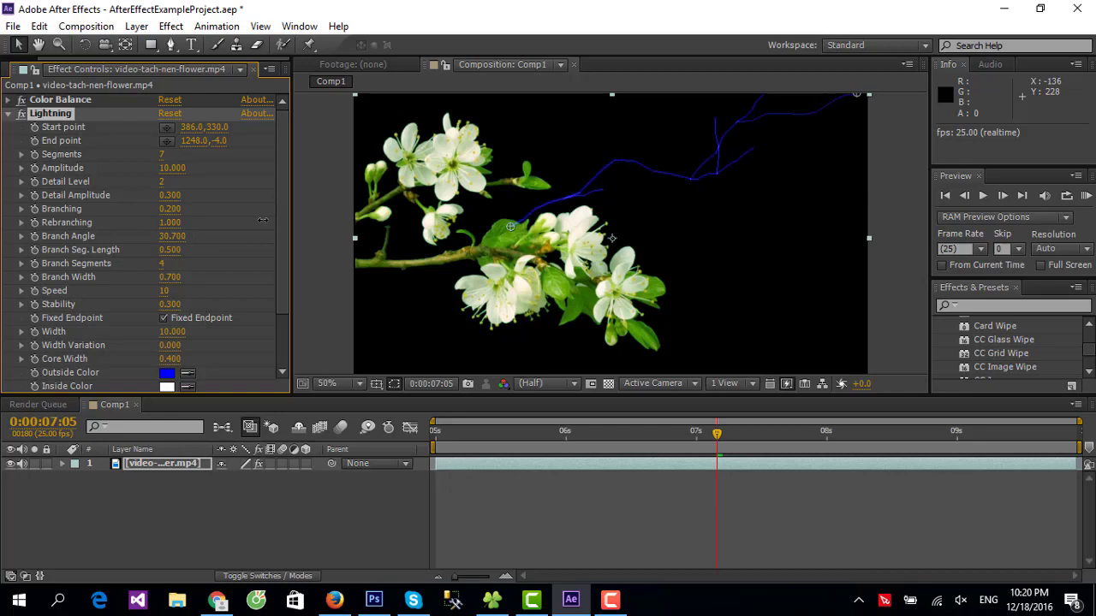
key("ctrl+c")
key("space")
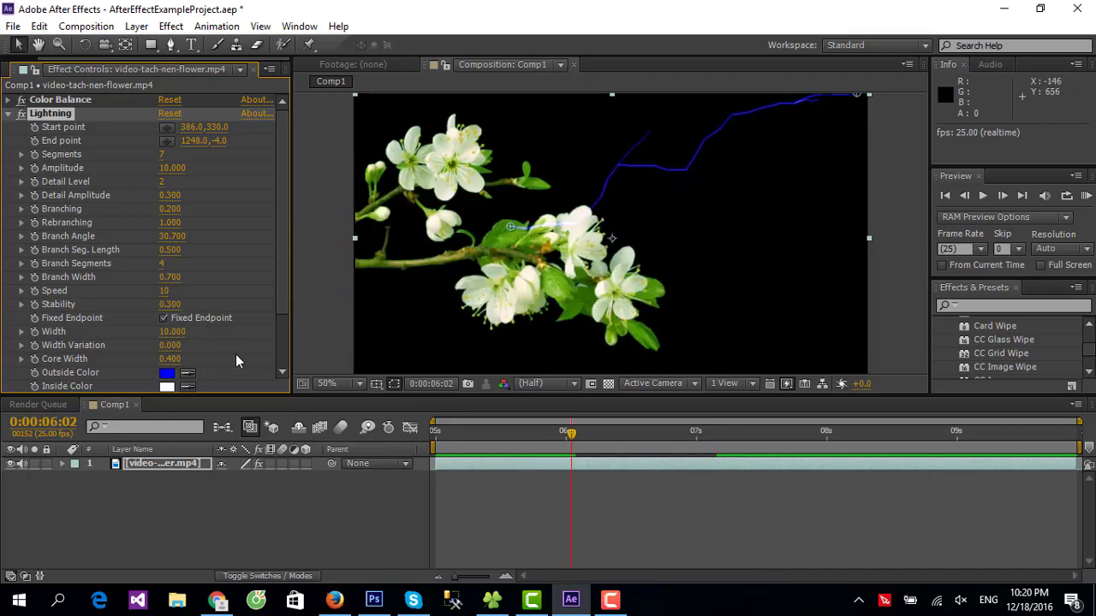
Set the Lightning Outside Color to white.
left_click(166, 374)
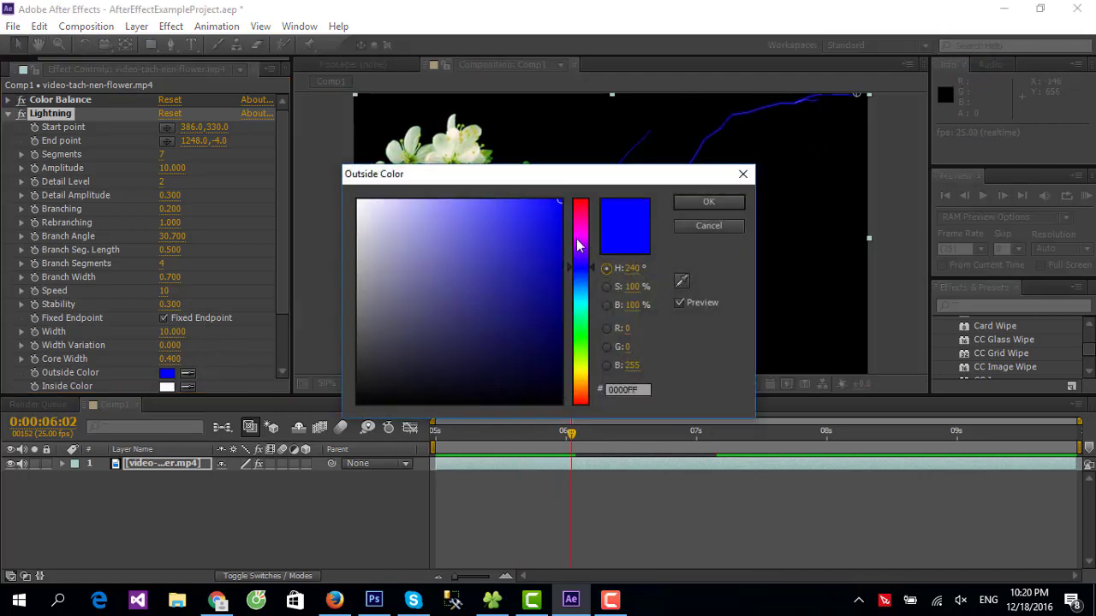
left_click_drag(578, 246, 582, 345)
left_click_drag(484, 240, 358, 201)
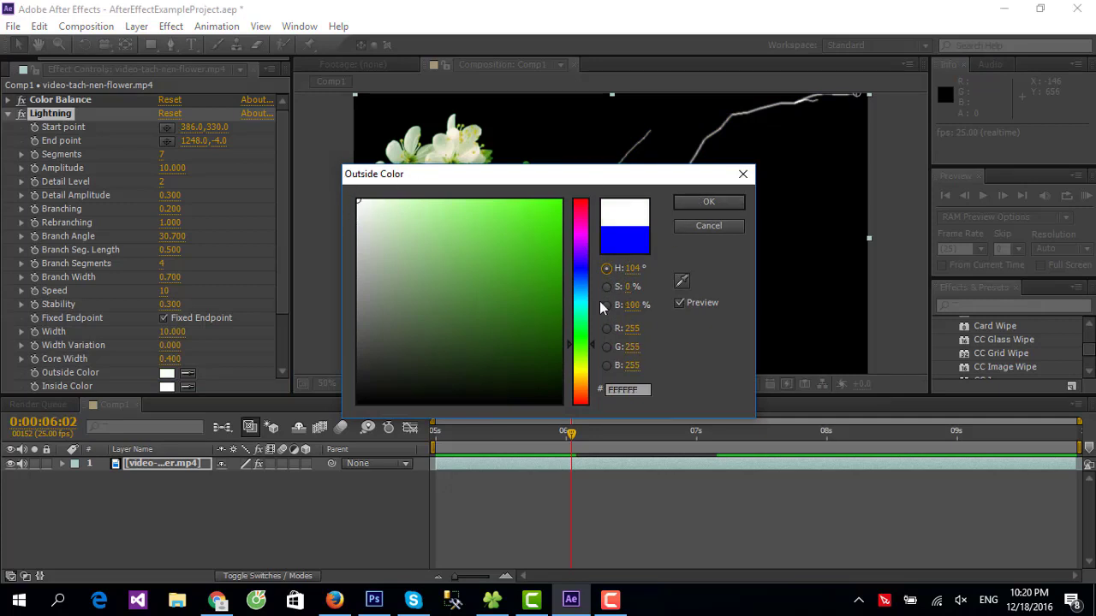
left_click(578, 372)
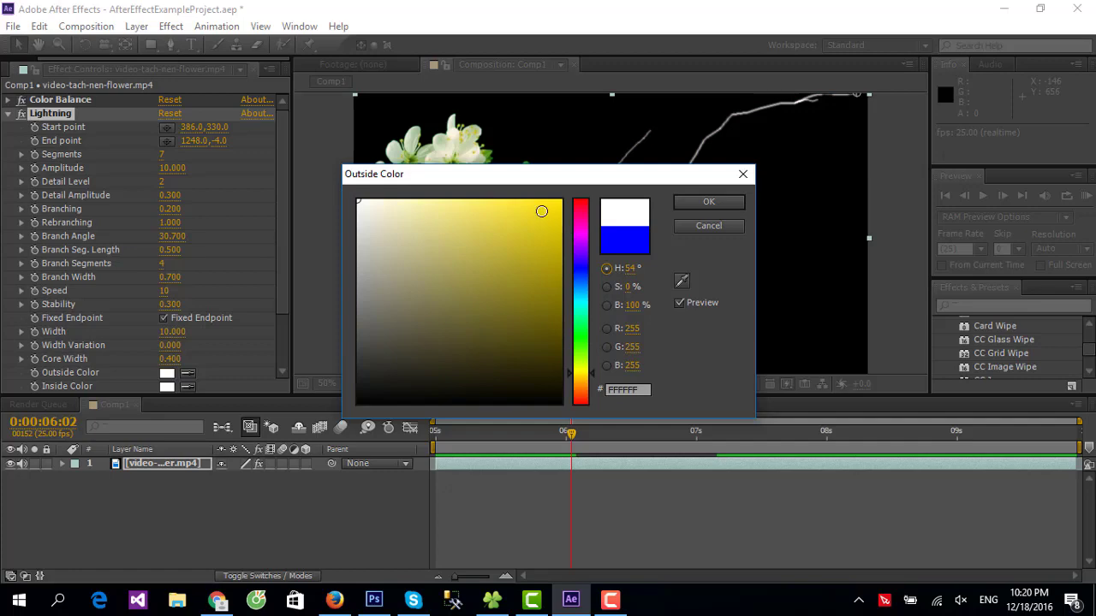
left_click(708, 202)
Set the Lightning Inside Color to yellow F6FF00 and preview the pale bolt.
left_click(166, 386)
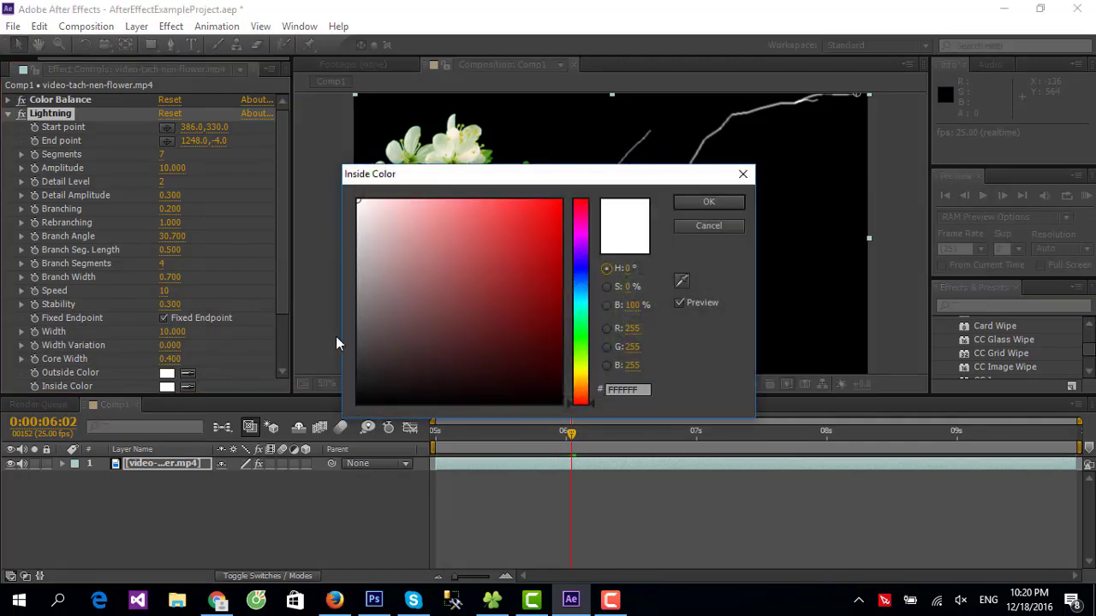
mouse_move(584, 357)
left_mouse_down()
mouse_move(584, 387)
mouse_move(585, 369)
left_mouse_up()
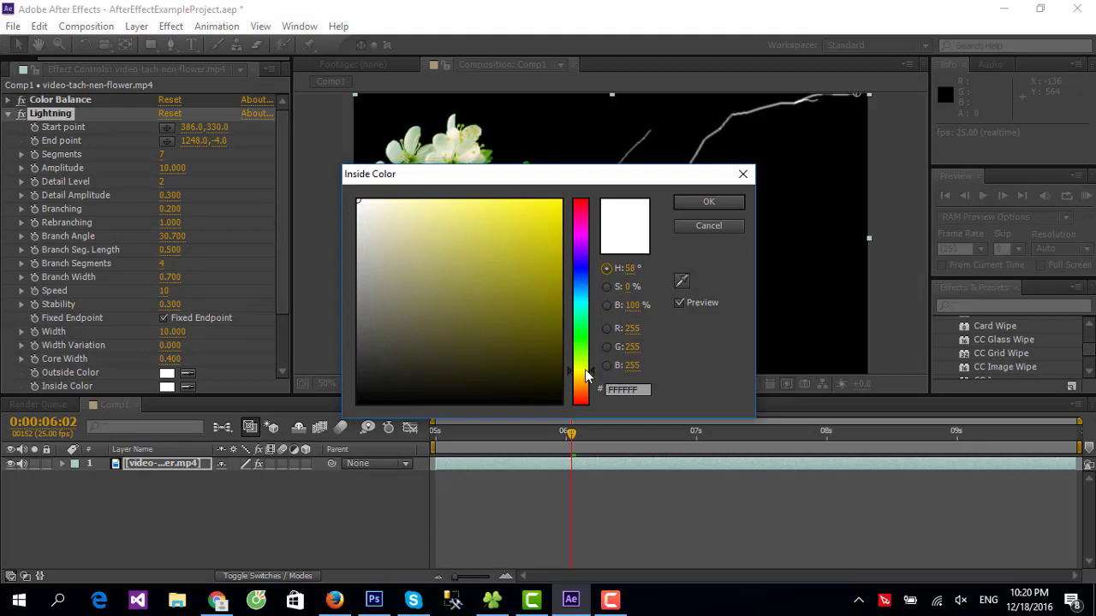
left_click(690, 202)
key("KP_0")
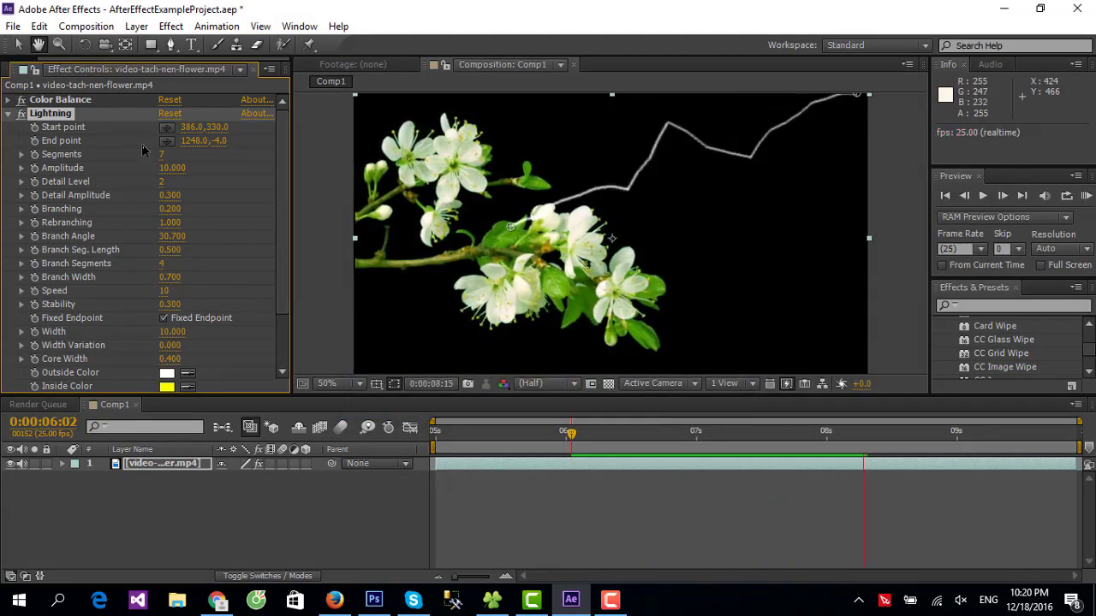
Add a Generate > Lens Flare to the flower layer, centred over the blossoms at 514, 278.
left_click(8, 113)
left_click(678, 248)
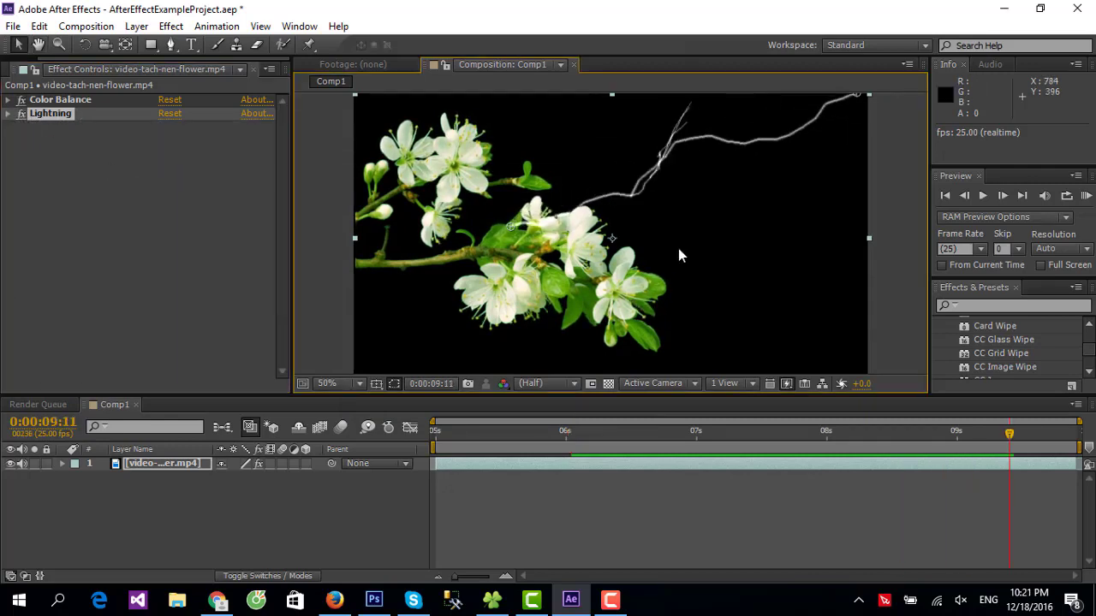
left_click(182, 29)
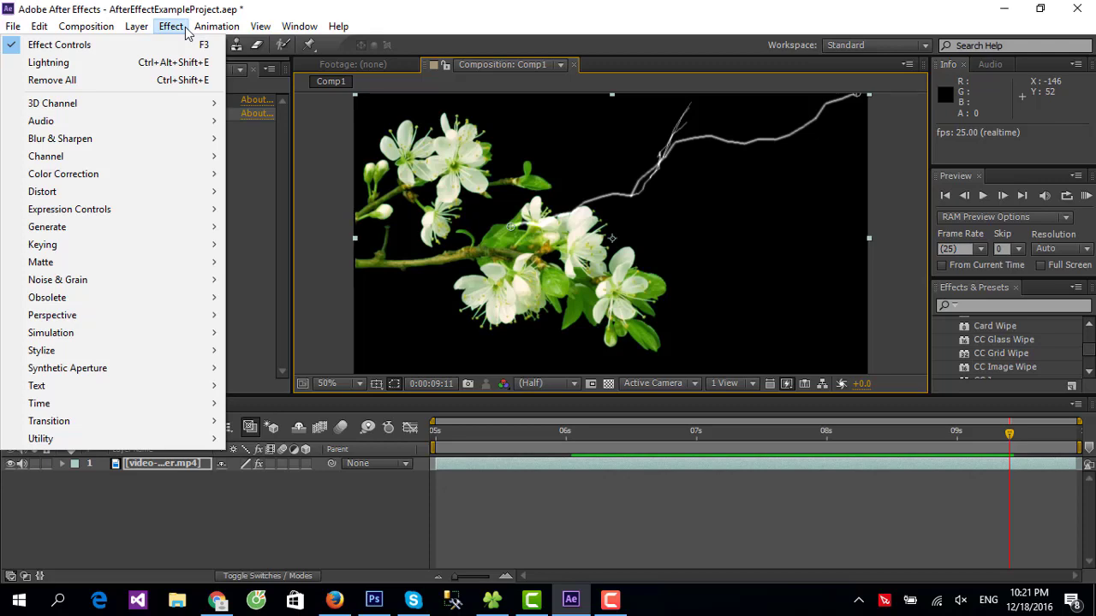
mouse_move(127, 179)
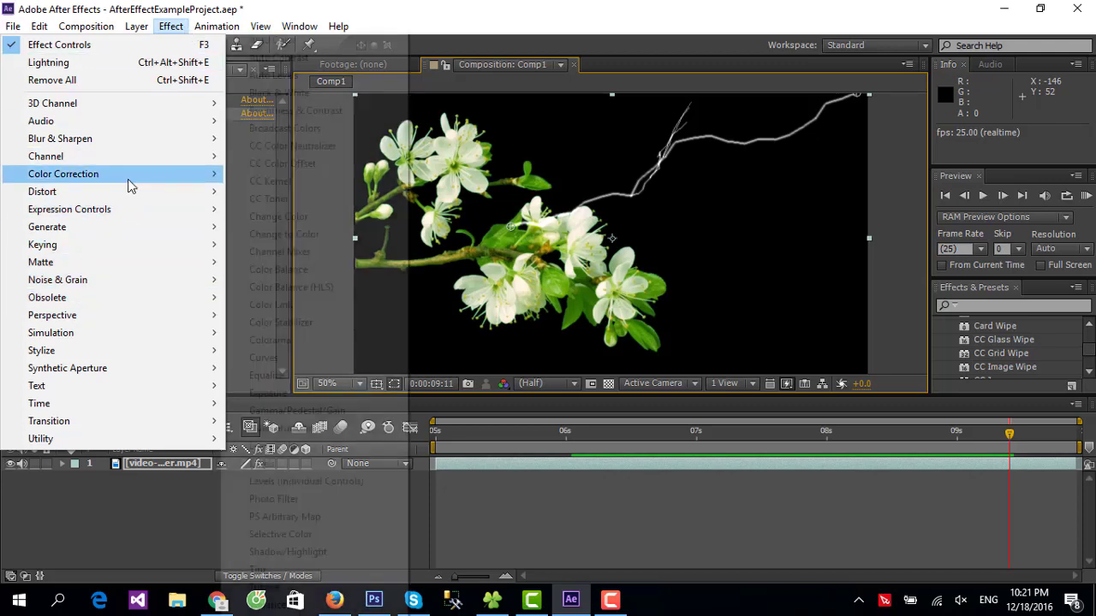
mouse_move(130, 215)
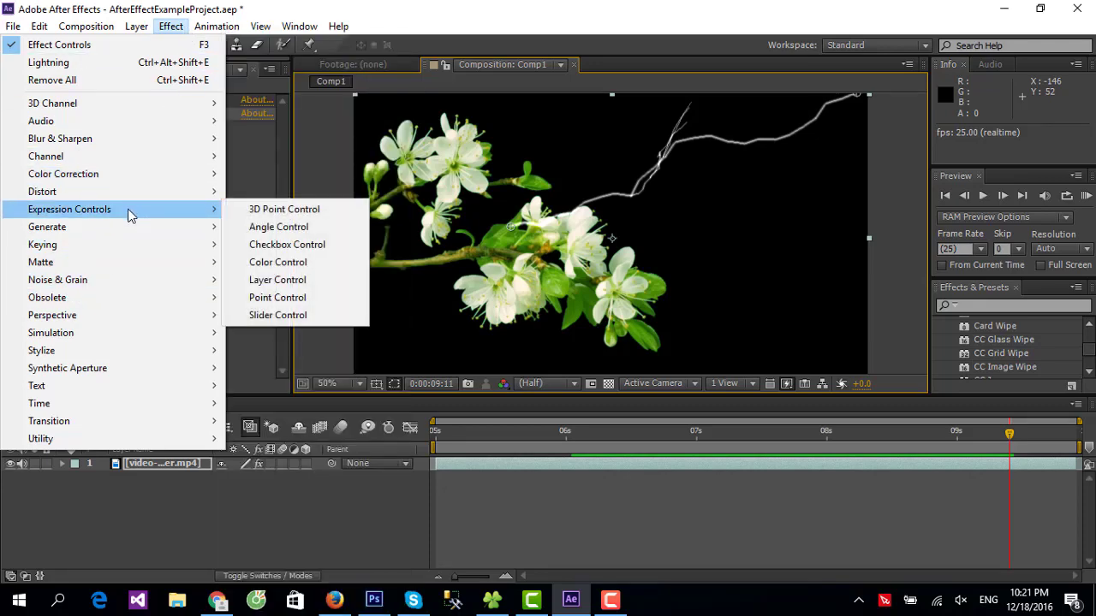
mouse_move(116, 237)
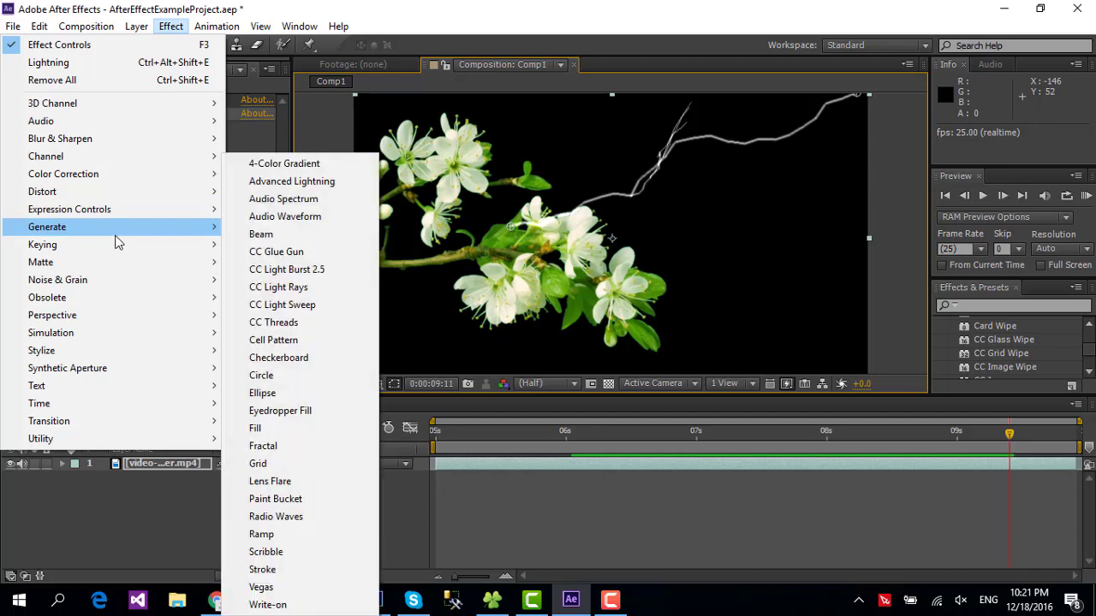
left_click(281, 489)
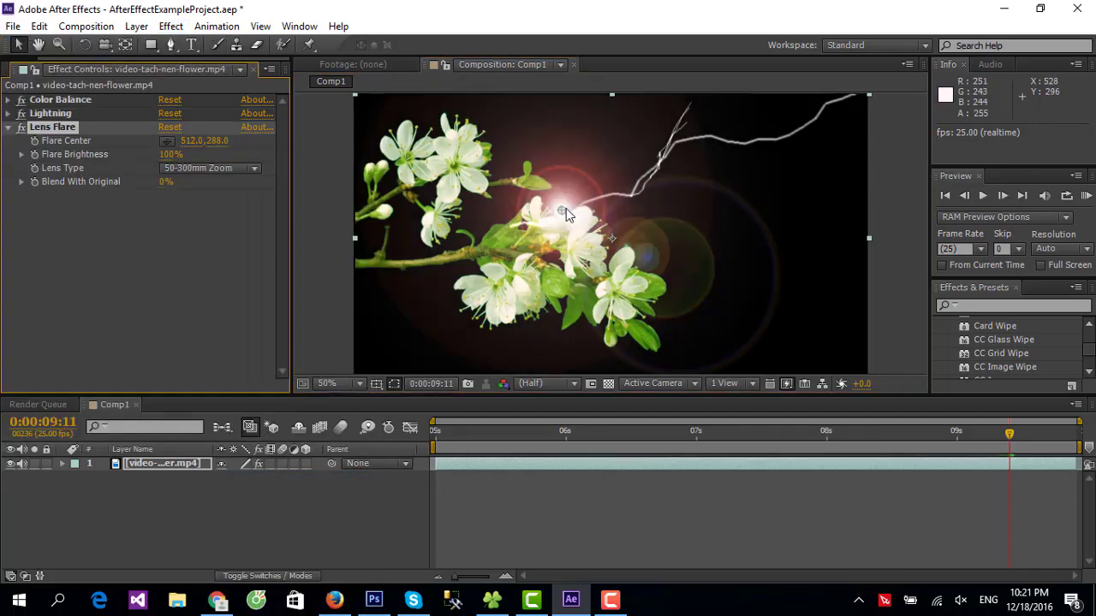
mouse_move(566, 208)
left_mouse_down()
mouse_move(623, 210)
mouse_move(759, 261)
mouse_move(615, 180)
mouse_move(706, 297)
mouse_move(701, 183)
mouse_move(749, 227)
mouse_move(666, 169)
mouse_move(678, 147)
mouse_move(865, 111)
mouse_move(861, 97)
mouse_move(694, 136)
mouse_move(672, 151)
mouse_move(812, 128)
mouse_move(561, 213)
left_mouse_up()
key("space")
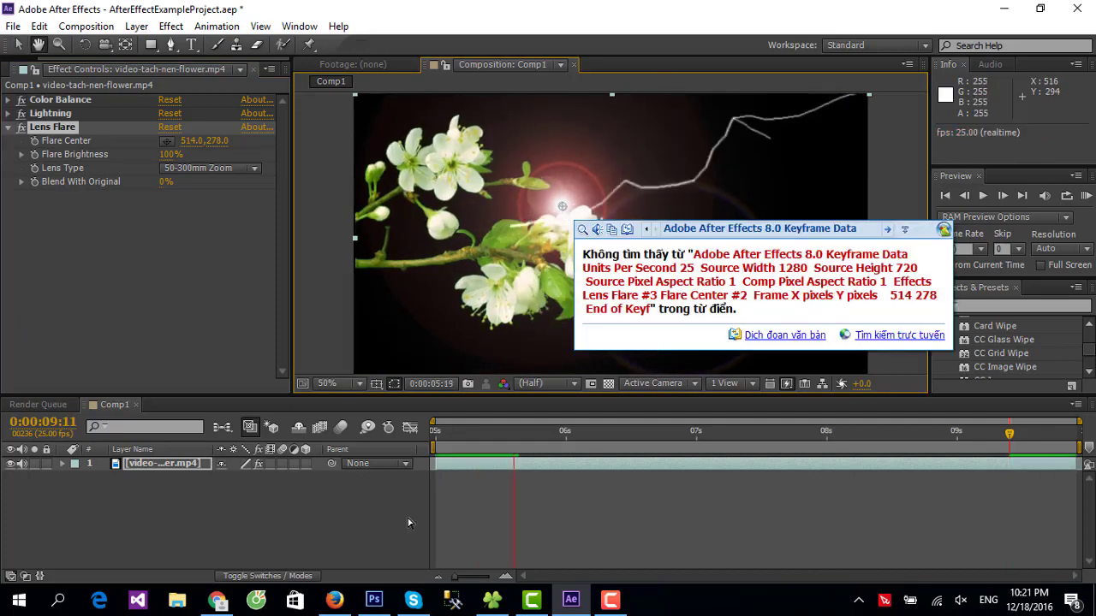
left_click(210, 318)
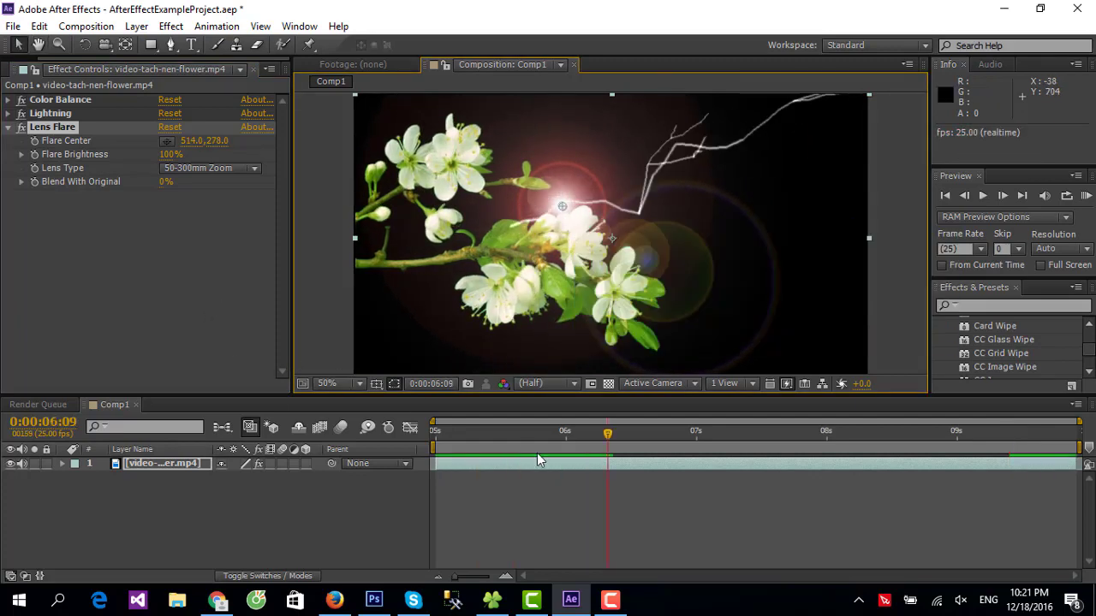
key("space")
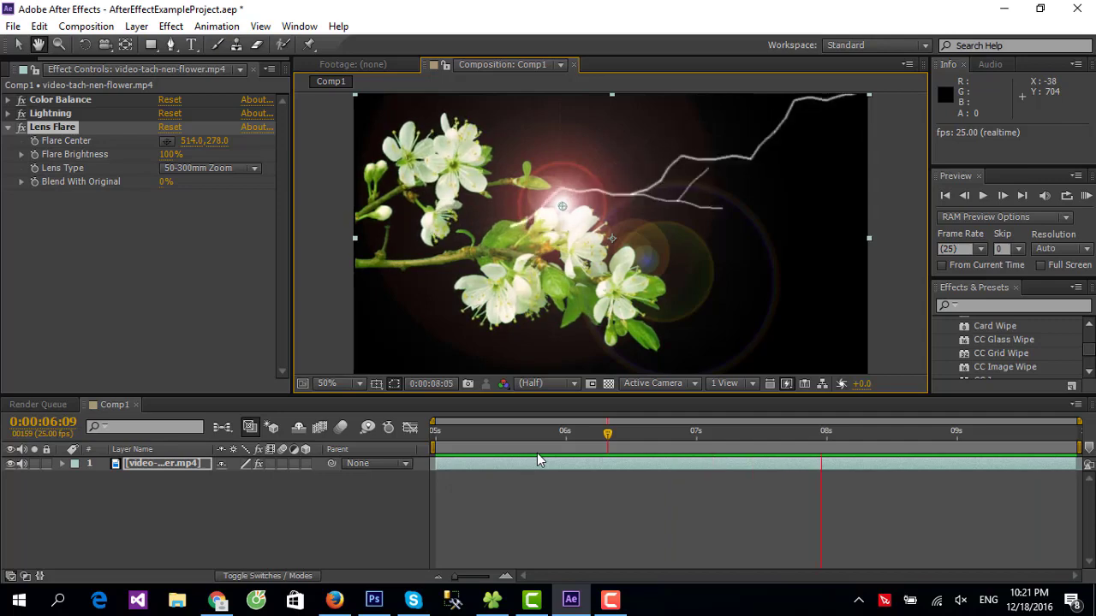
key("space")
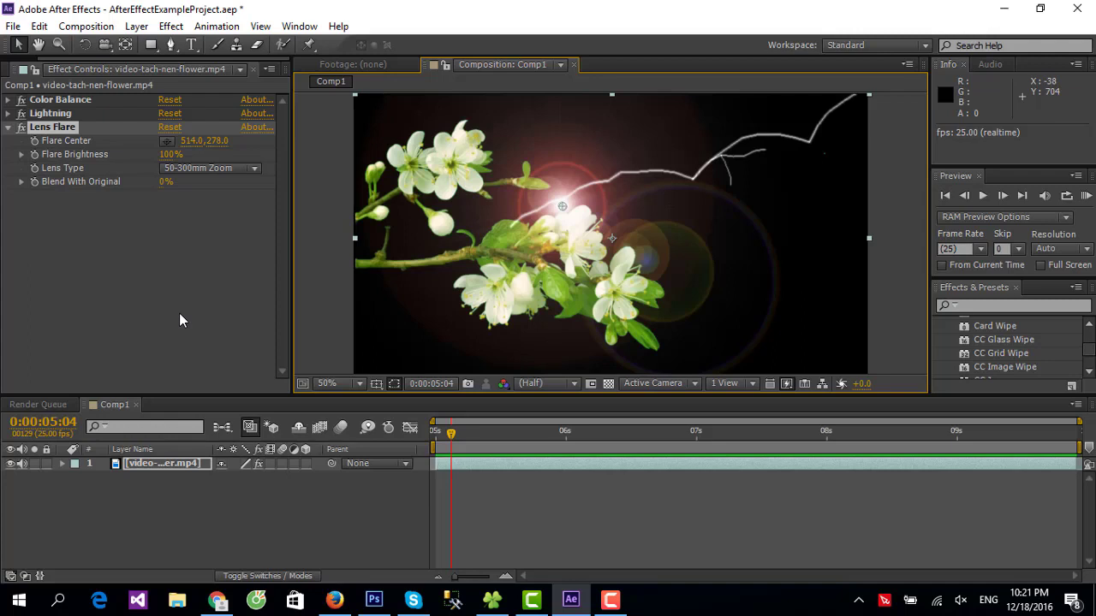
Collapse the Lens Flare settings and close the Effect Controls panel.
left_click(179, 313)
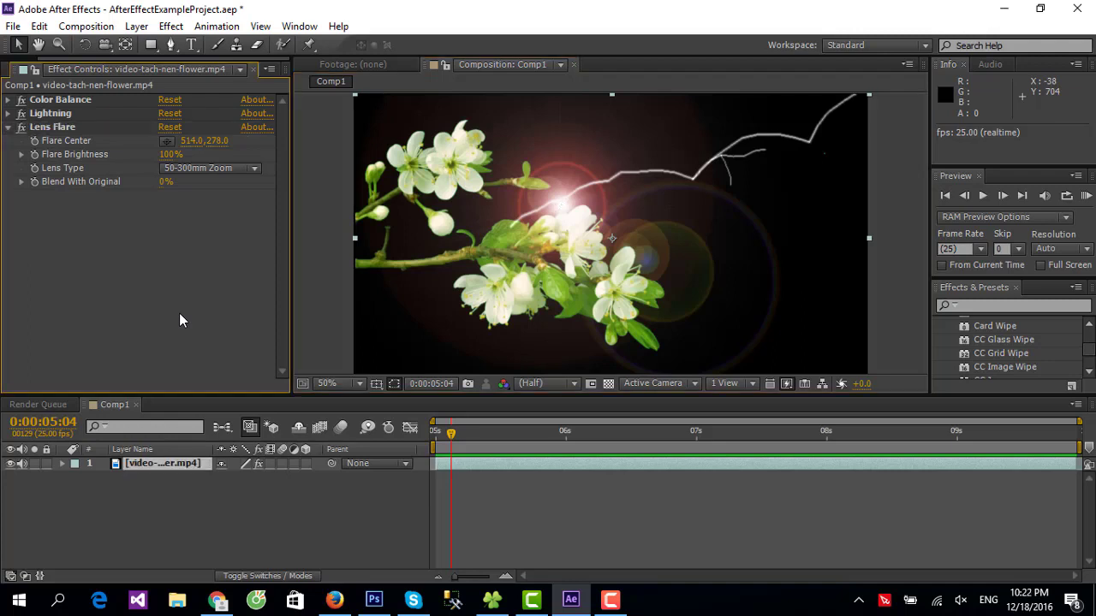
left_click(306, 277)
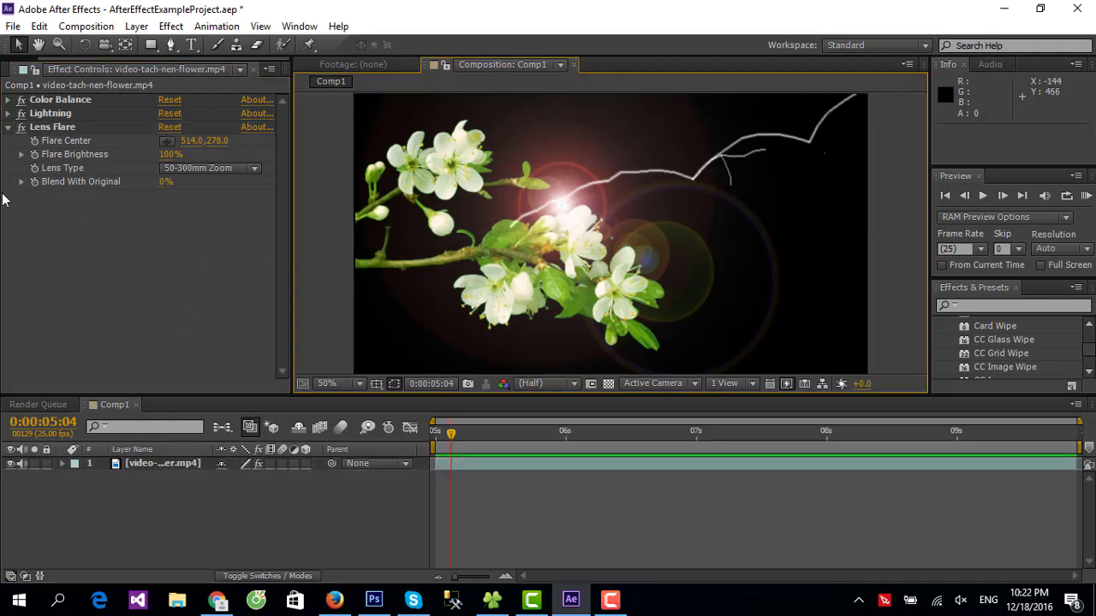
left_click(8, 127)
left_click(305, 208)
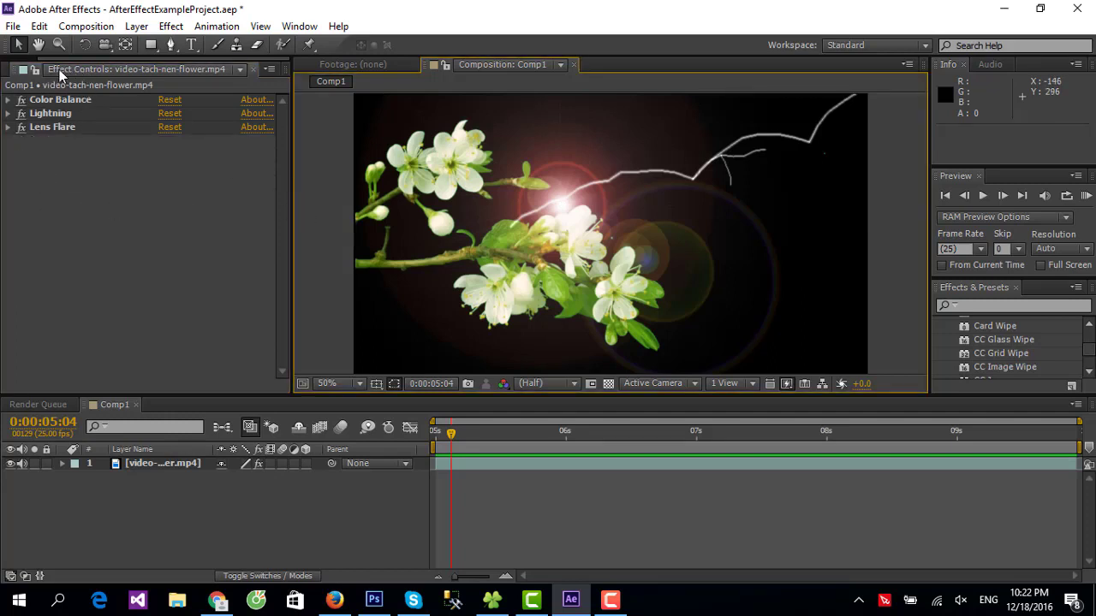
left_click(253, 72)
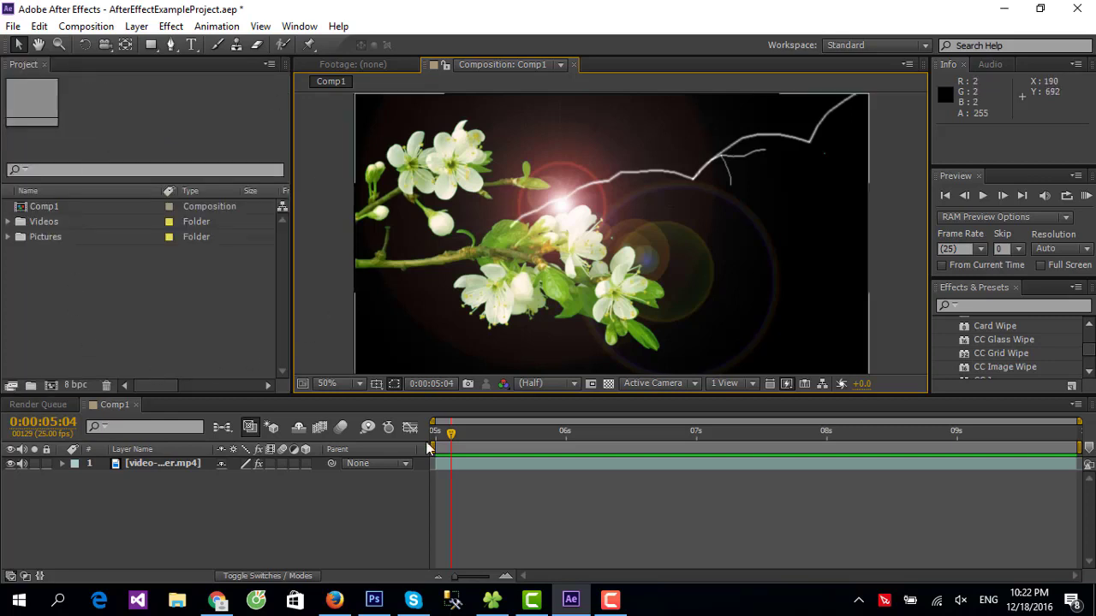
Select the flower layer and twirl open its properties and Effects group.
left_click(162, 466)
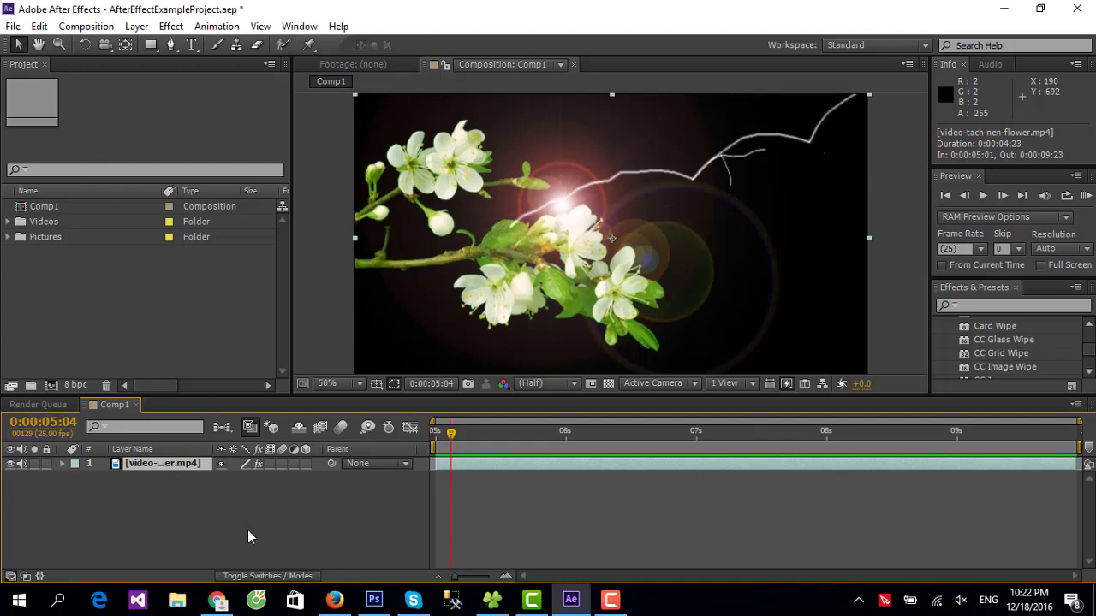
left_click(248, 530)
left_click(125, 466)
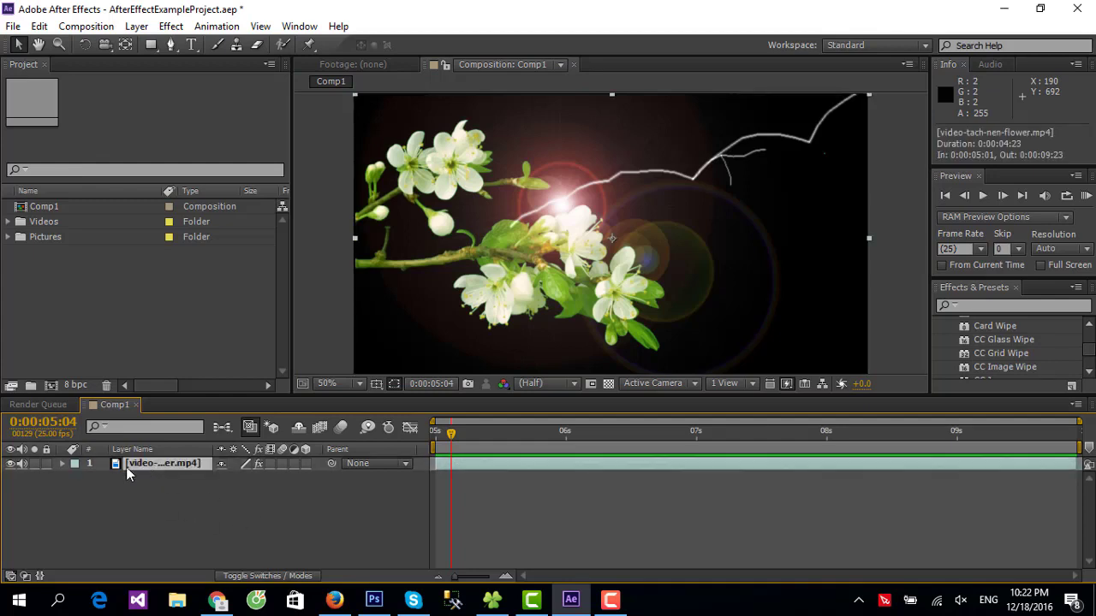
left_click(62, 464)
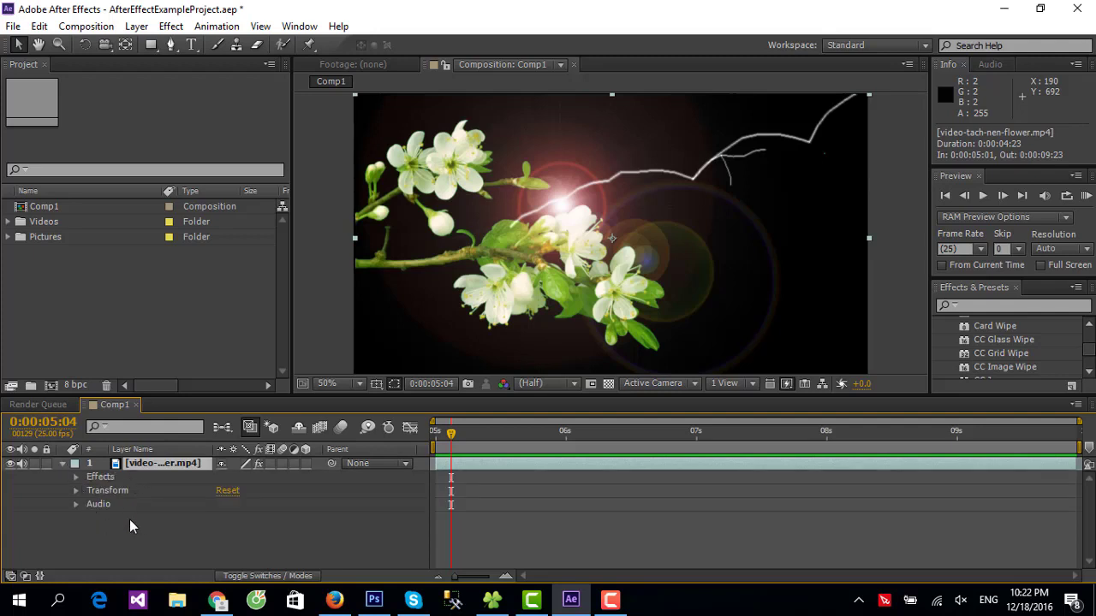
left_click(75, 476)
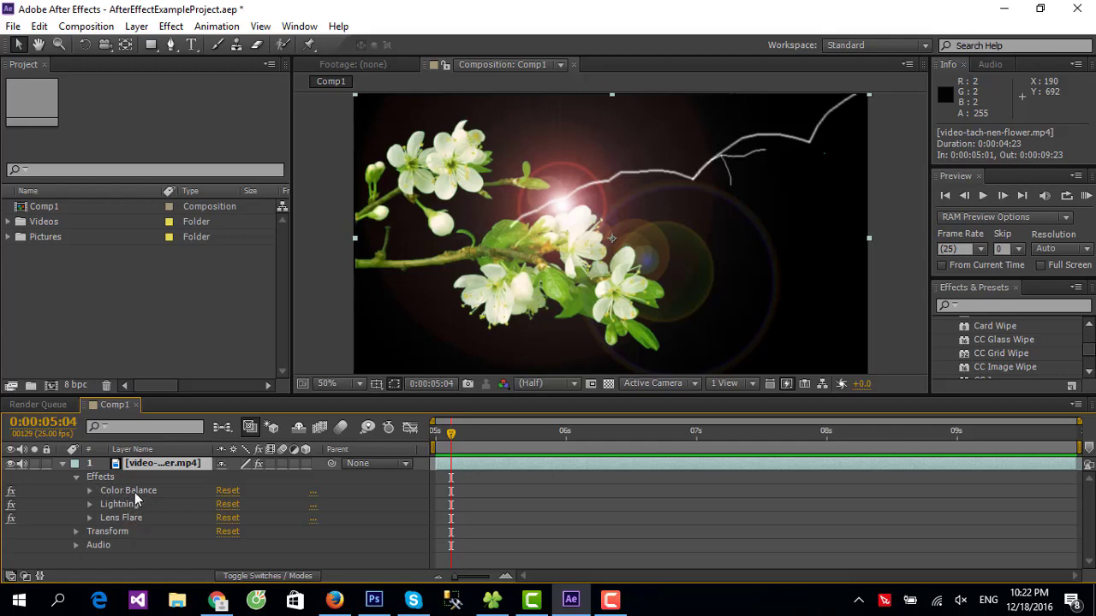
Inspect the Color Balance values among the applied effects, then collapse the Effects group.
left_click(91, 493)
scroll(147, 498, "down", 2)
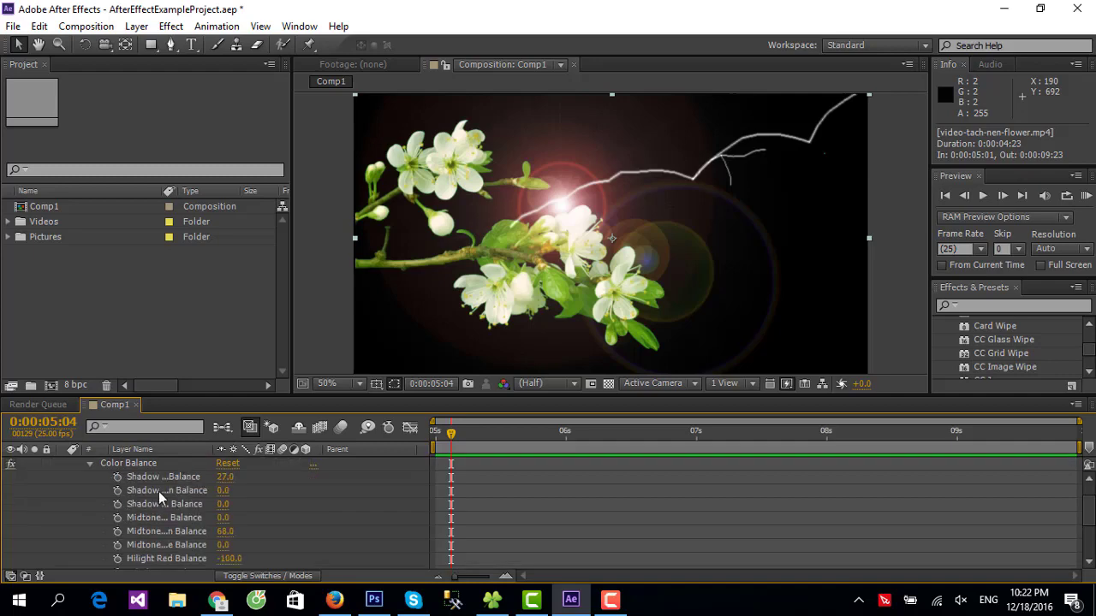
left_click(87, 465)
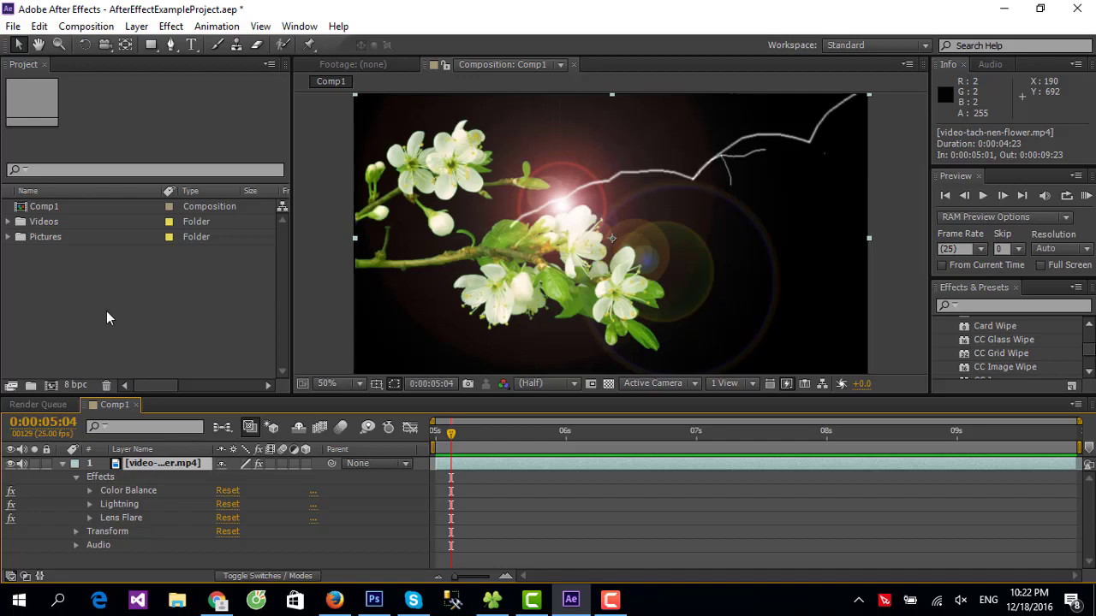
left_click(136, 495)
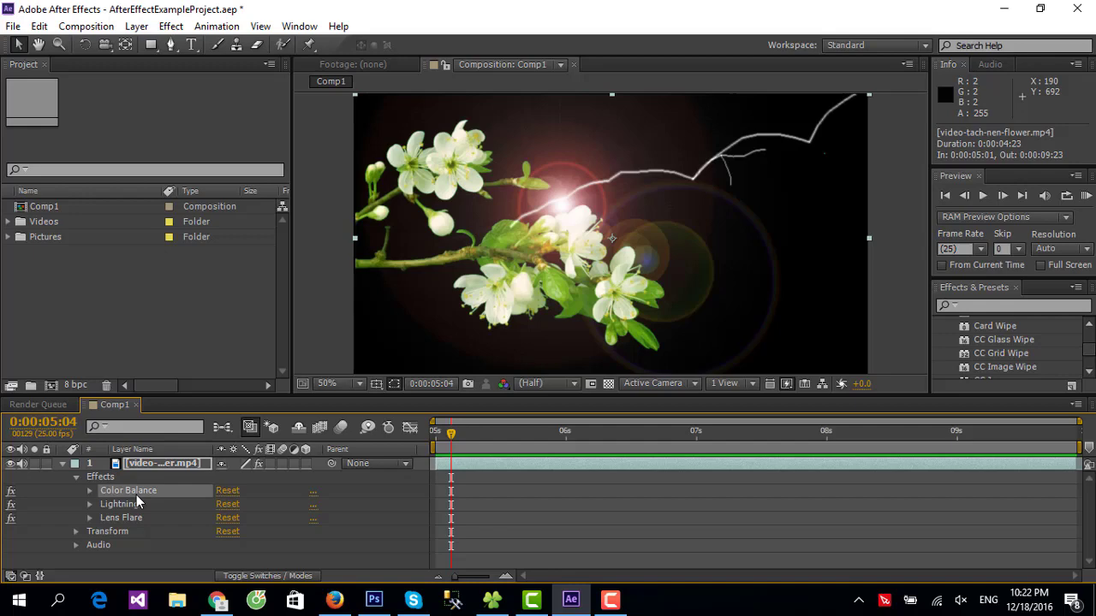
left_click(129, 504)
left_click(129, 516)
left_click(137, 490)
left_click(75, 476)
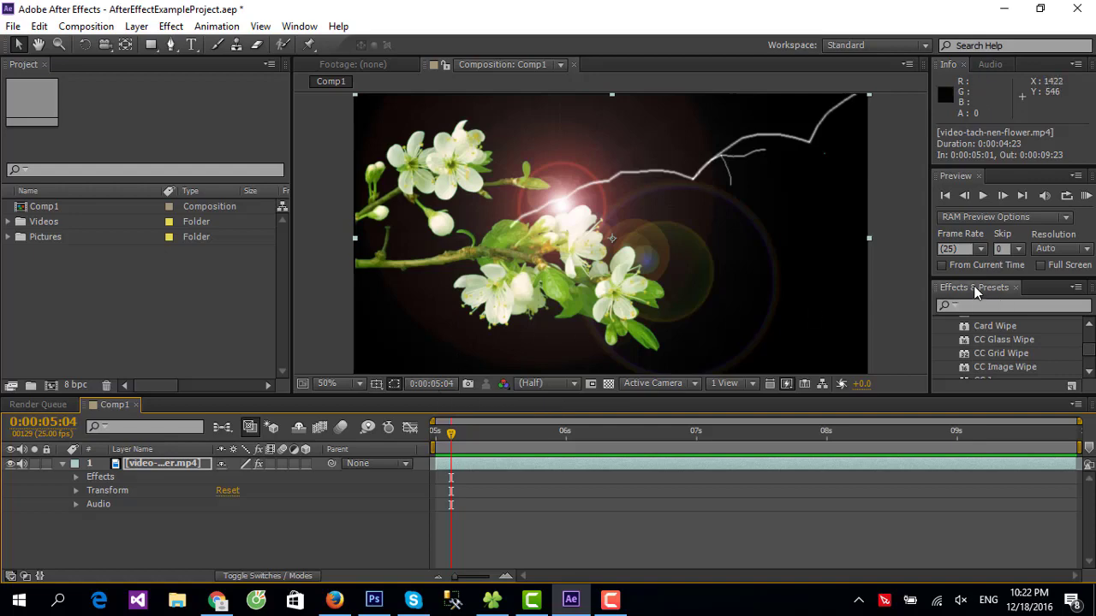
Enlarge the Effects & Presets panel to give the library more room.
mouse_move(980, 281)
left_mouse_down()
mouse_move(1010, 151)
mouse_move(994, 272)
left_mouse_up()
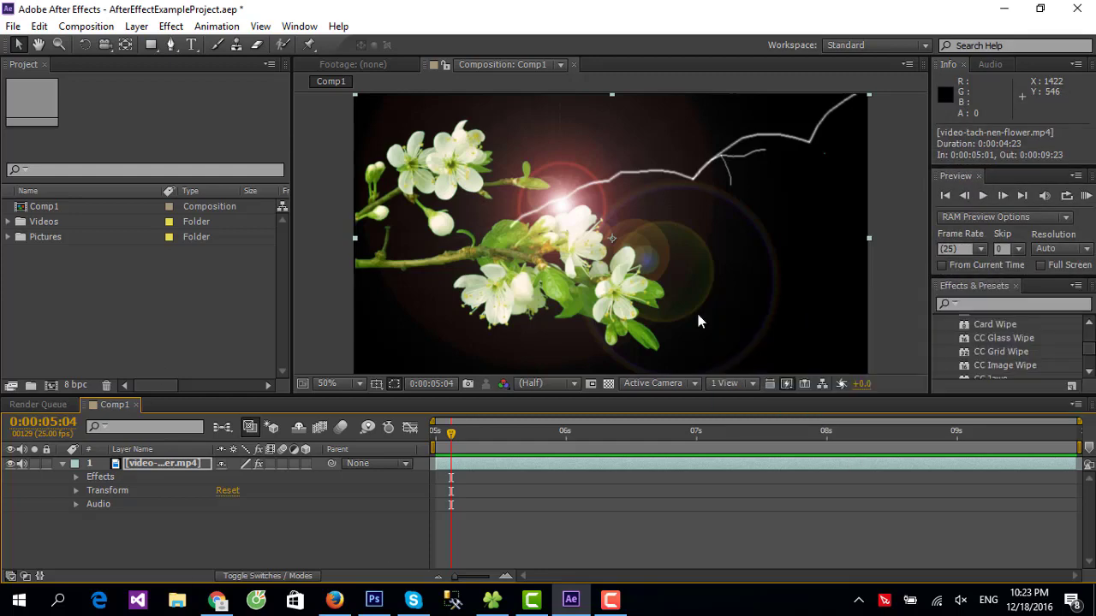
scroll(1006, 355, "up", 3)
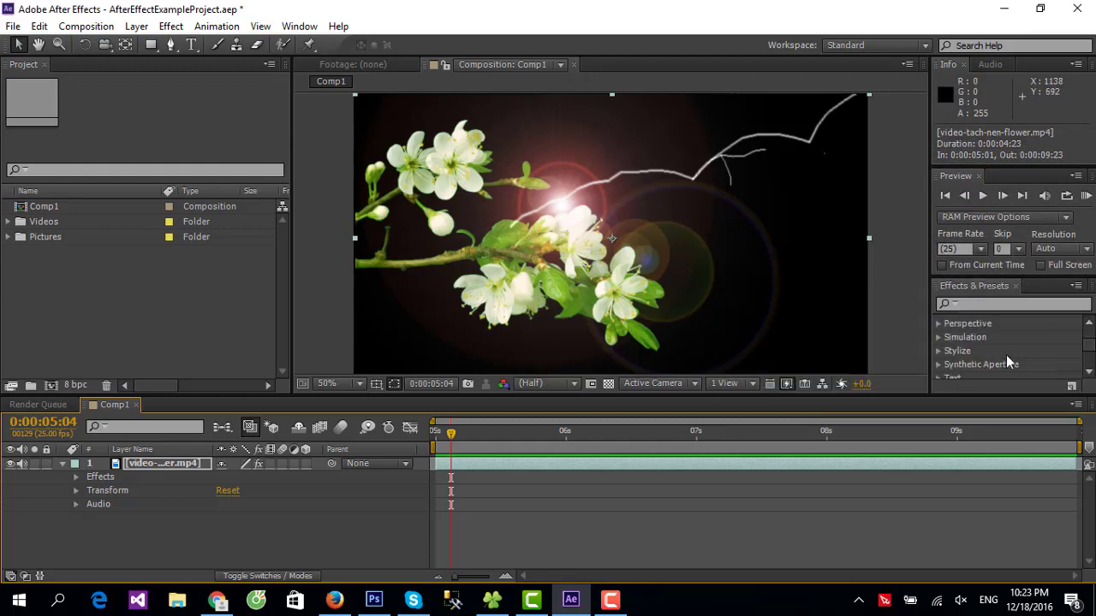
scroll(1006, 354, "up", 5)
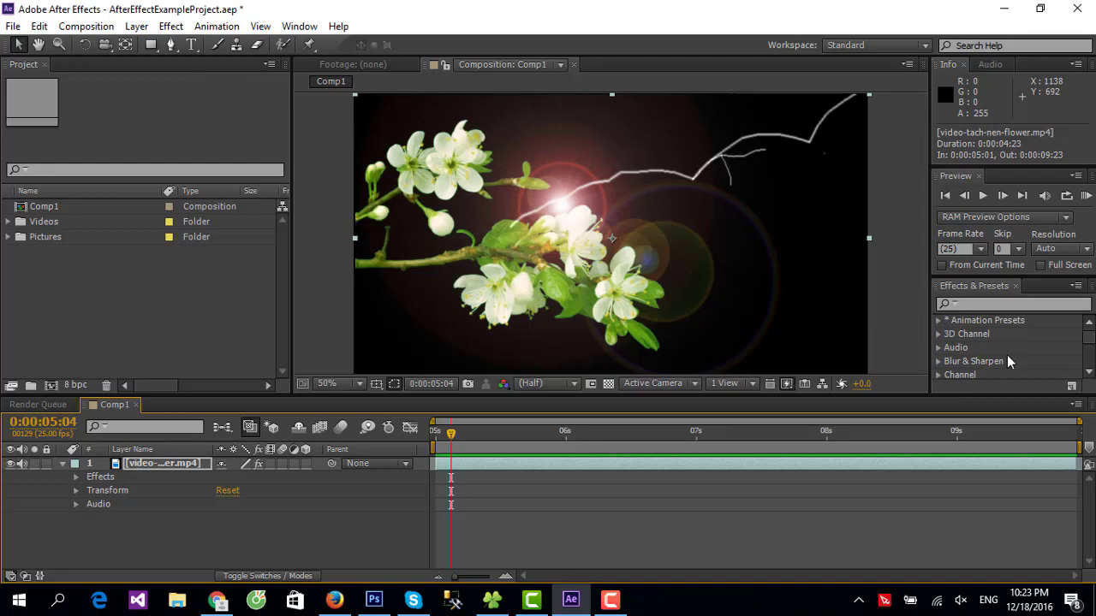
left_click(170, 25)
left_click(454, 7)
Search the effects library for 'lev' and drag the Levels preset toward the flower layer.
left_click(998, 304)
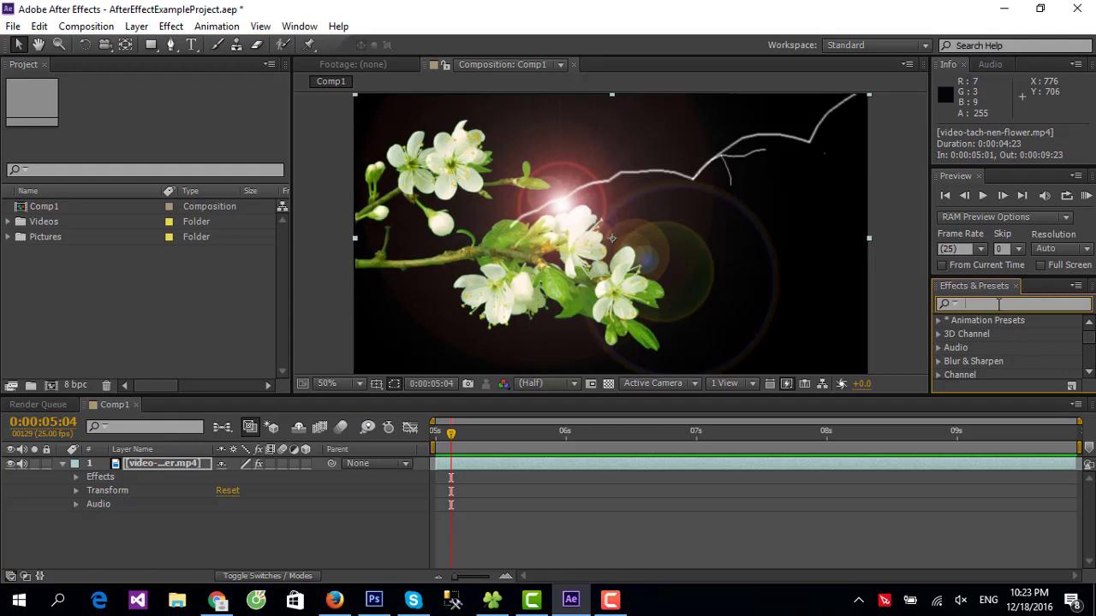
type("lev")
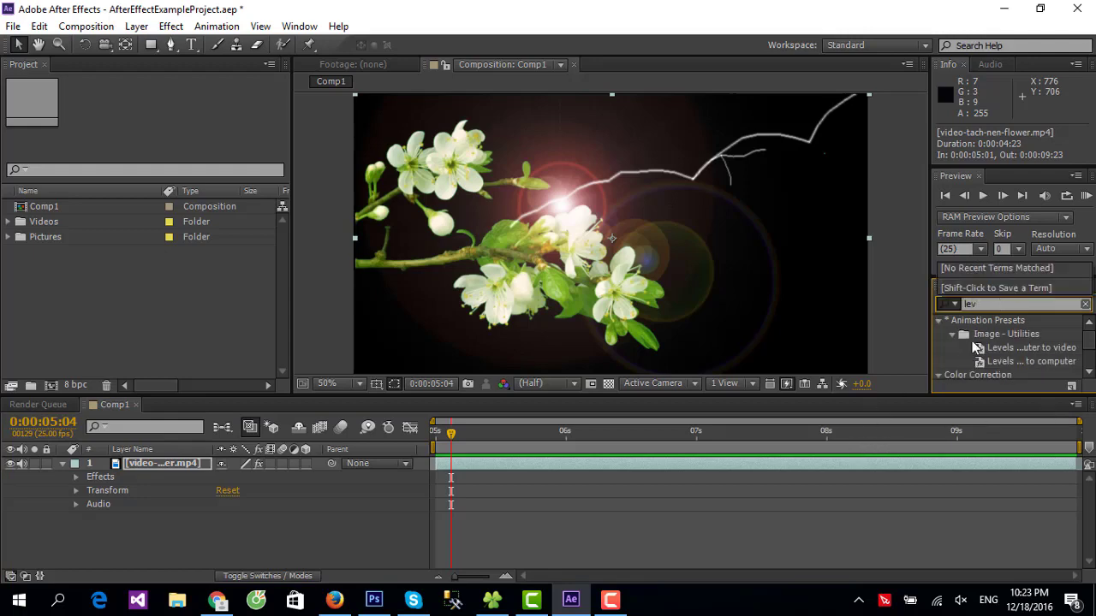
left_click(1023, 354)
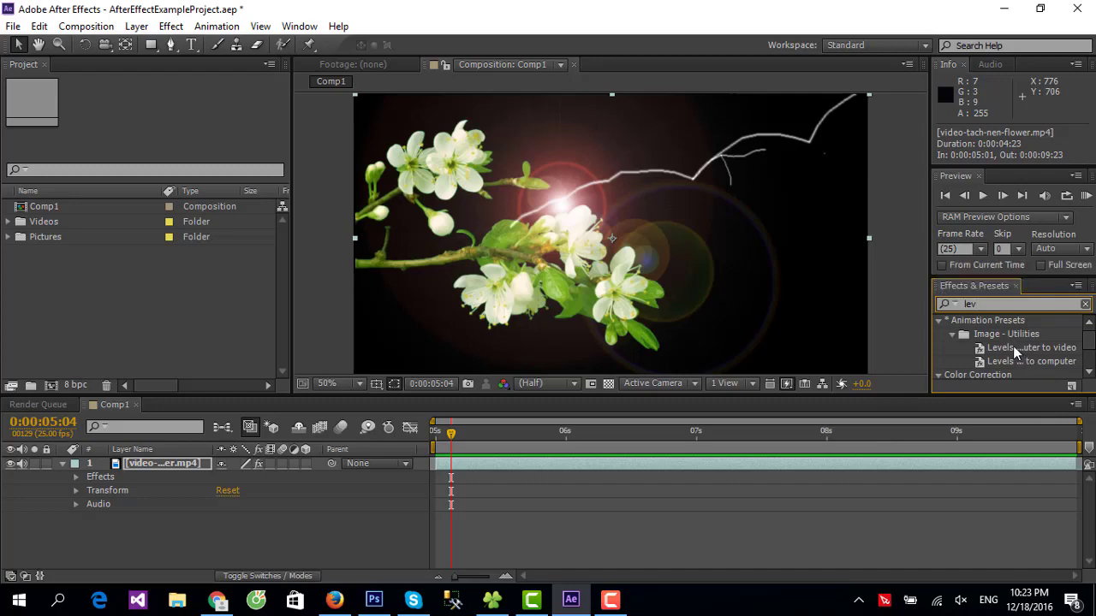
left_click(1013, 346)
left_click_drag(998, 349, 150, 462)
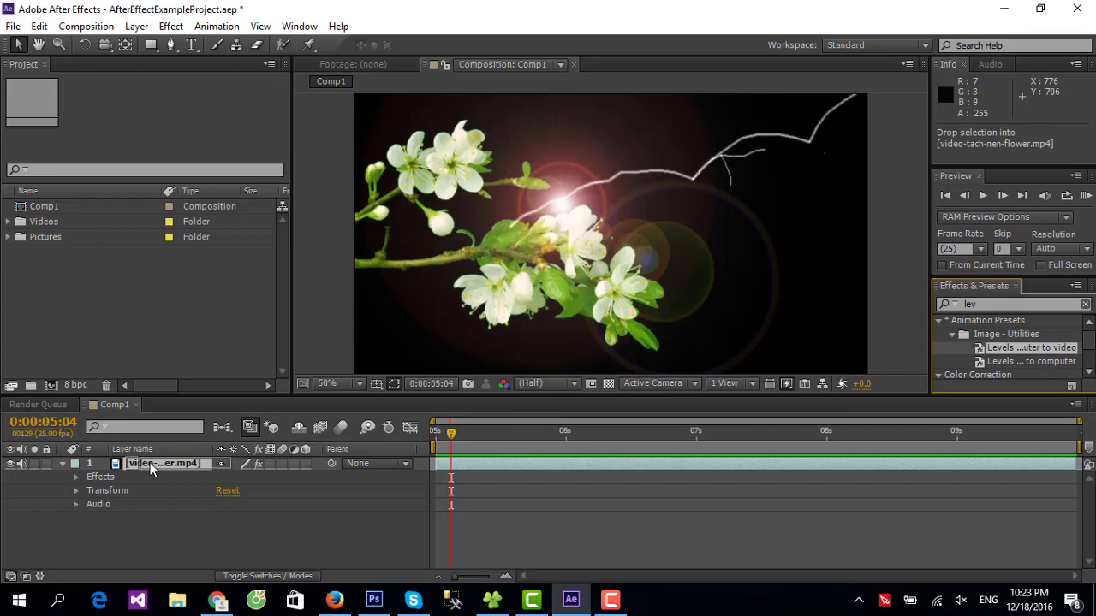
Add Levels to the flower video layer and drag the gamma down to 0.53 to darken it.
left_click_drag(150, 462, 150, 462)
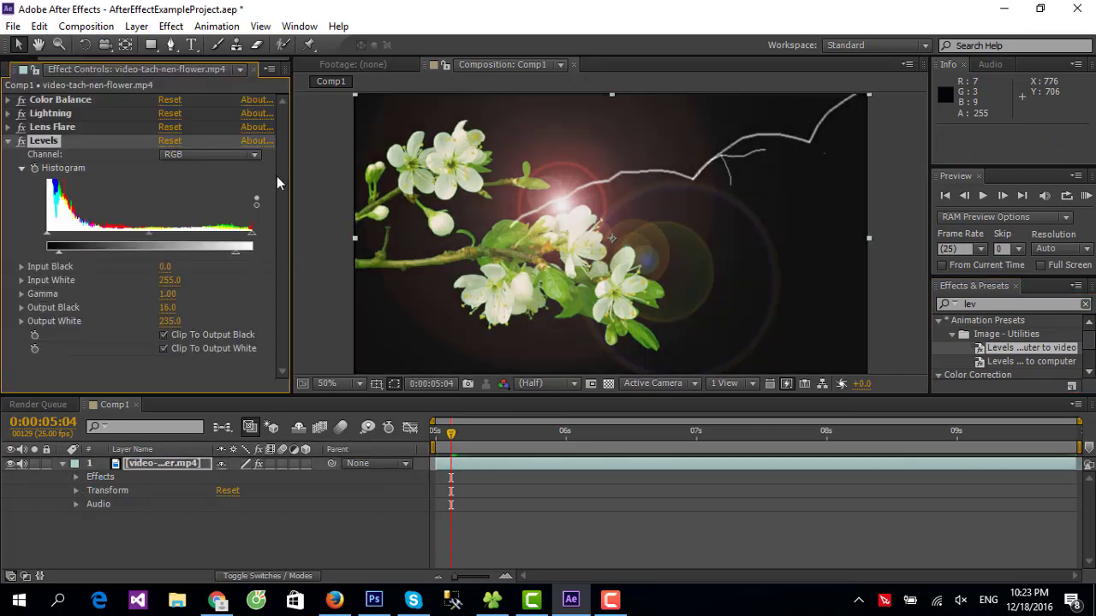
left_click_drag(149, 233, 192, 229)
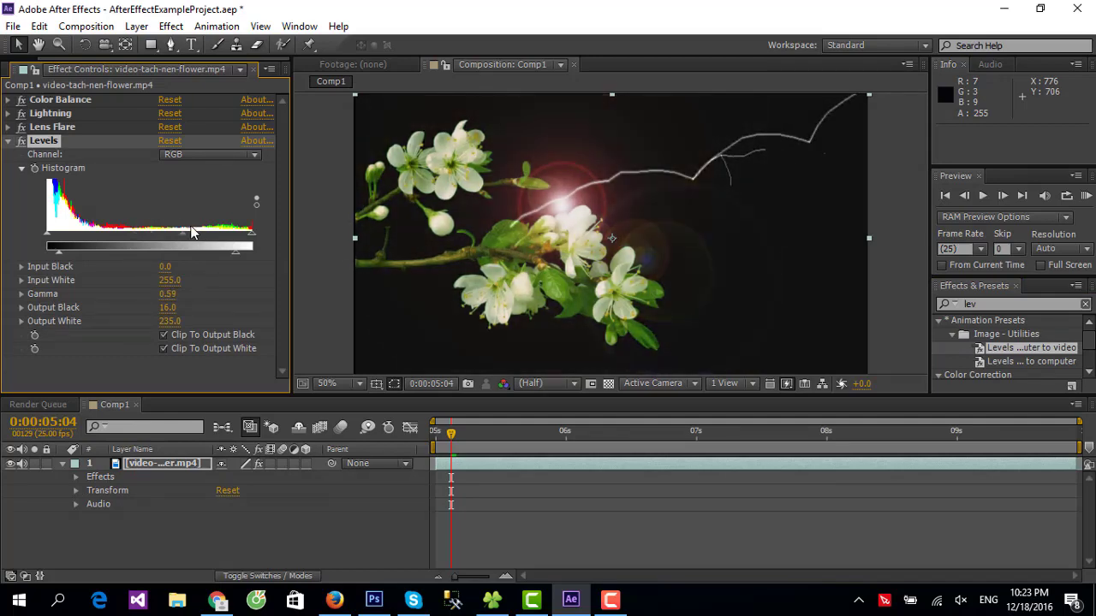
left_click_drag(194, 231, 188, 236)
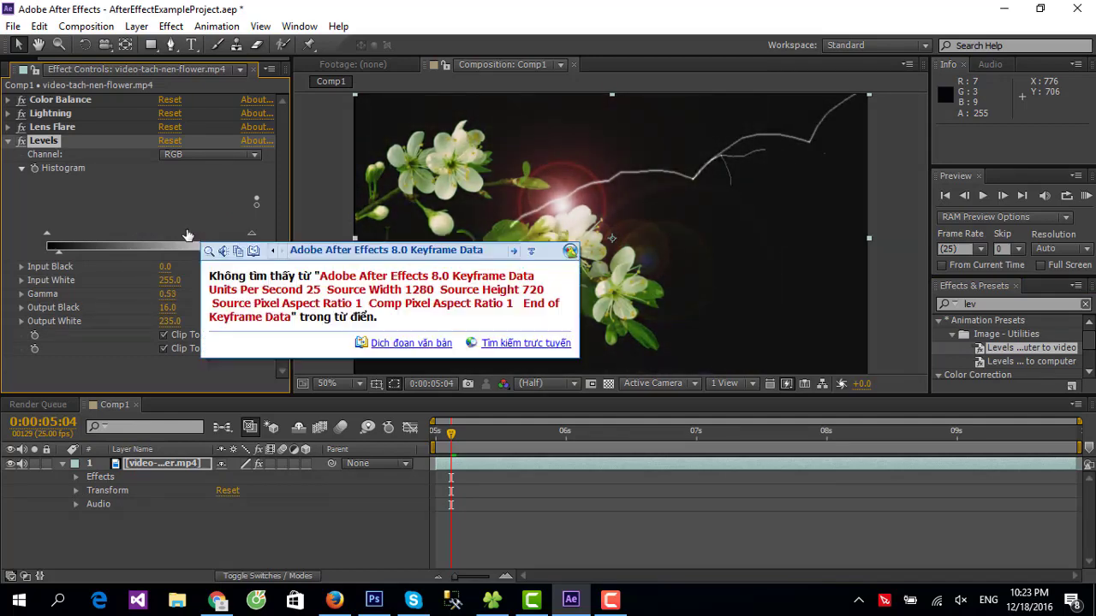
left_click(186, 547)
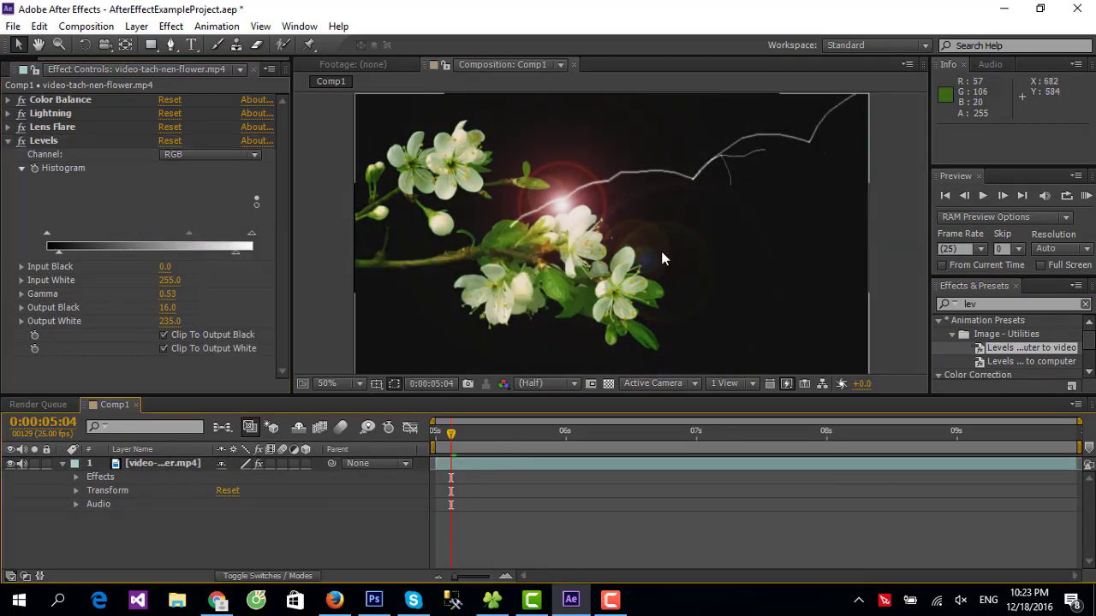
left_click(945, 332)
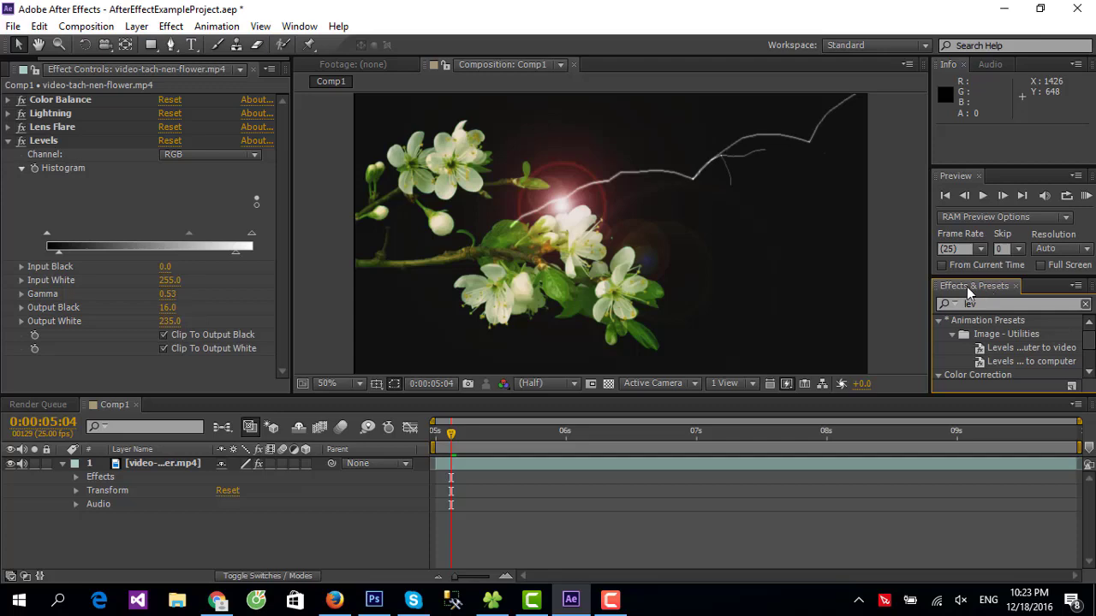
left_click(291, 28)
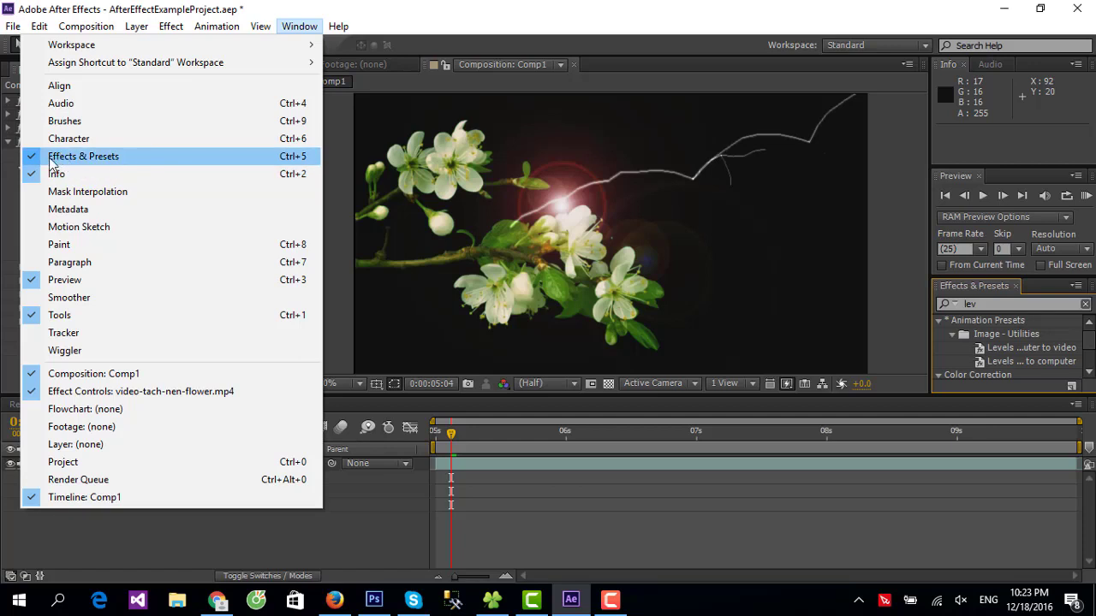
left_click(914, 303)
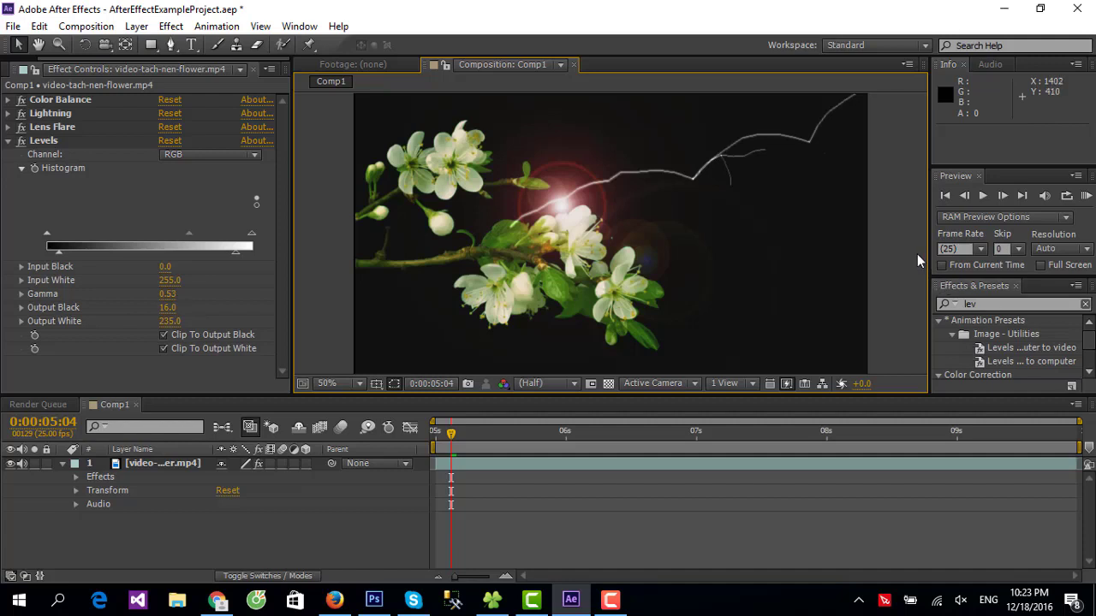
left_click(300, 26)
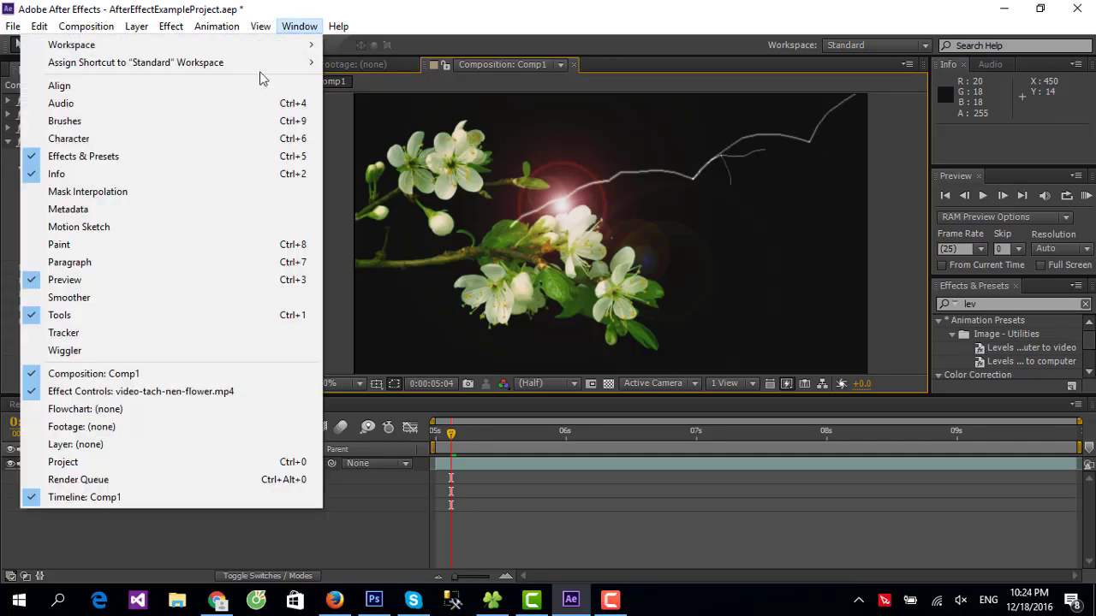
left_click(912, 173)
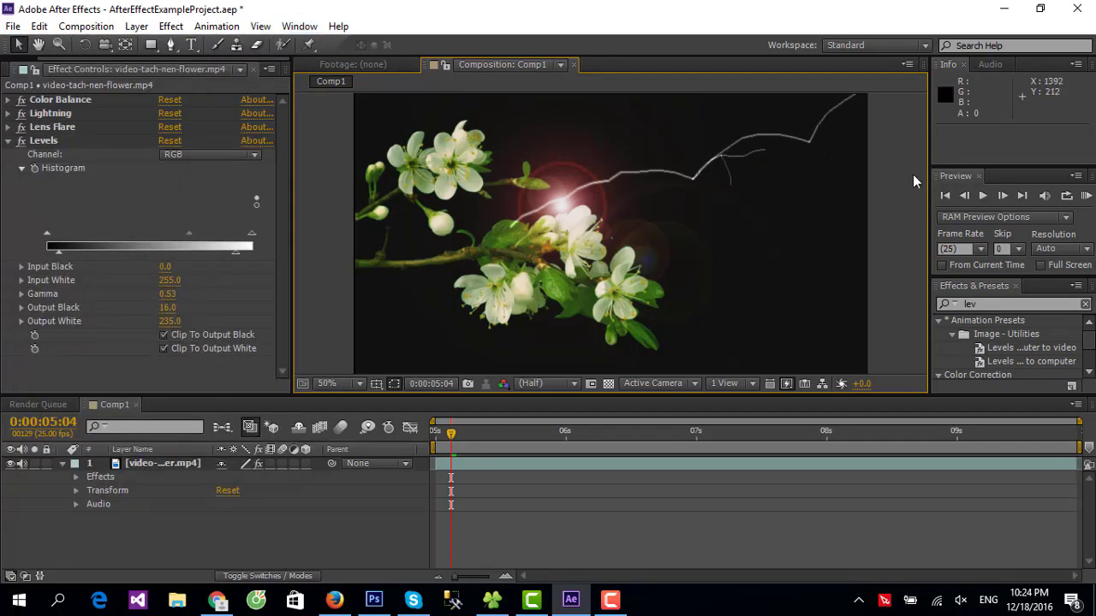